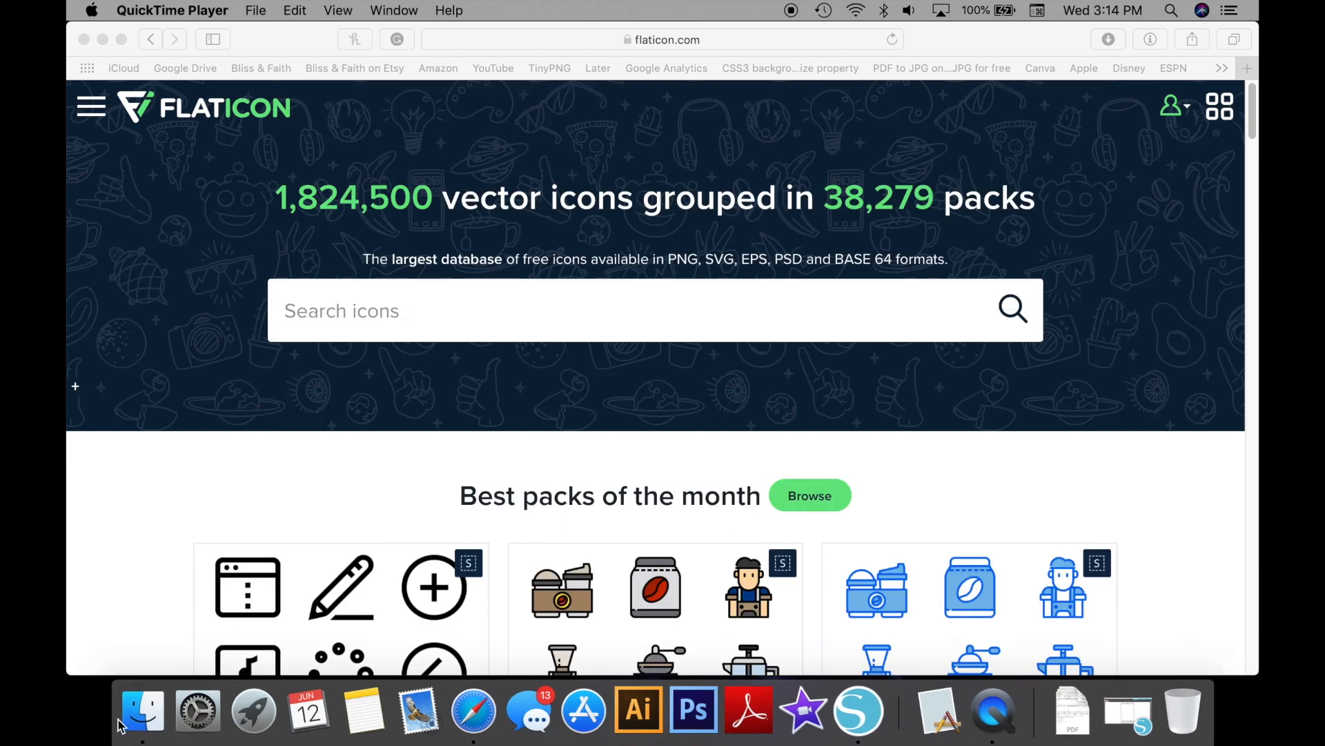
- In Finder, browse the Icons folder and open the svg folder of the 180457-kitchen pack
click(143, 711)
scroll(691, 350, down, 15)
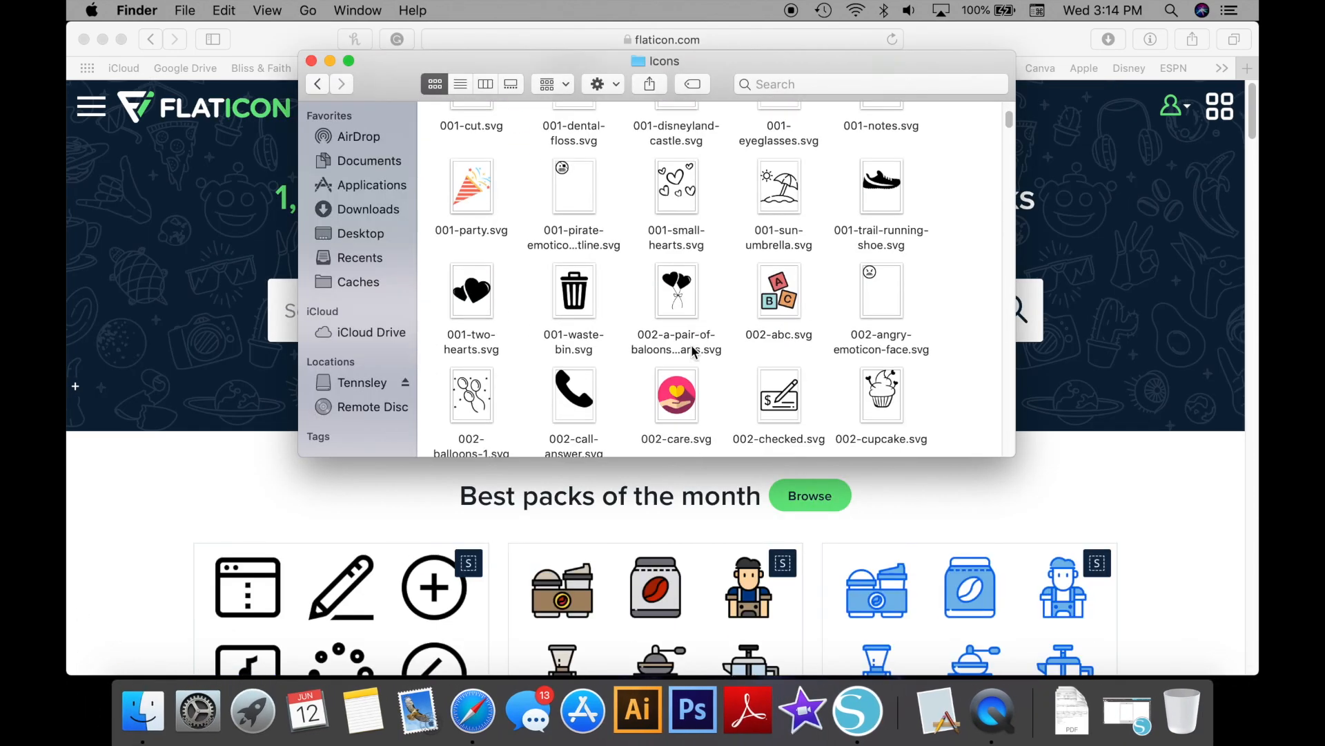
scroll(692, 351, down, 20)
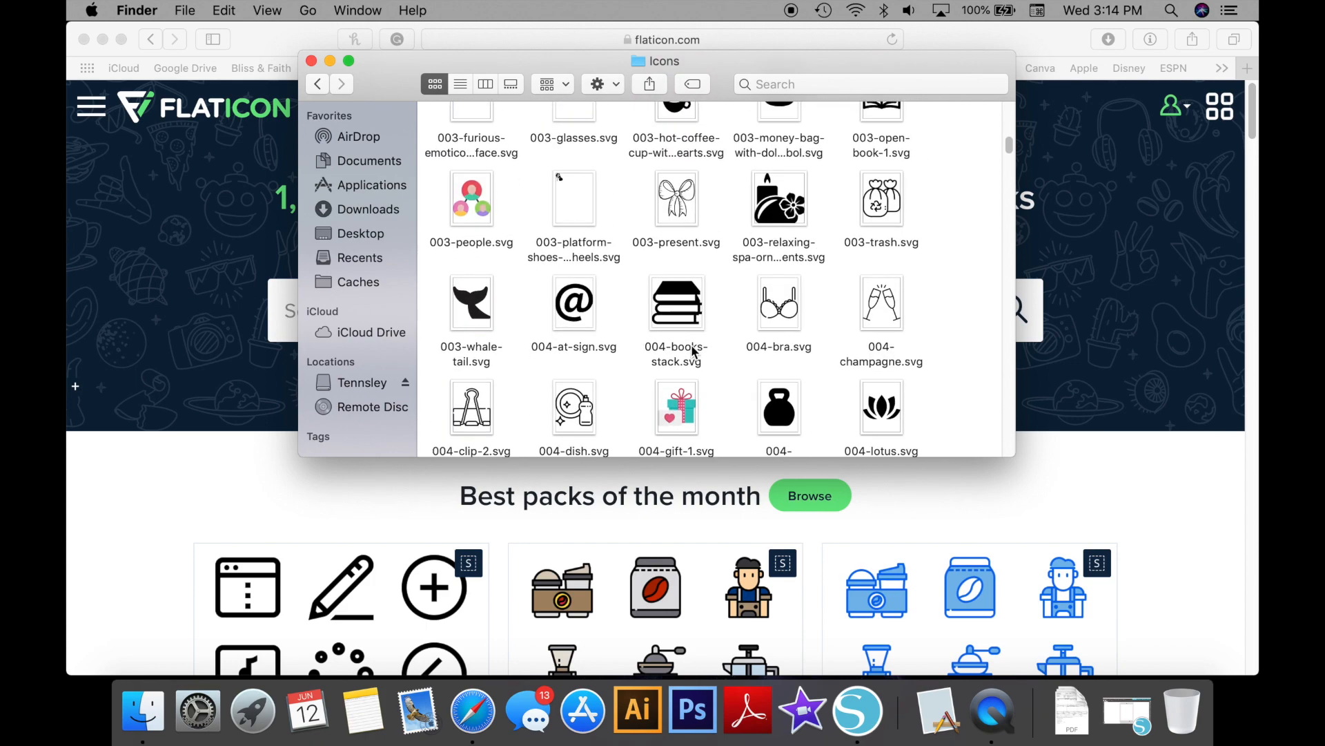
drag(1008, 197, 1009, 303)
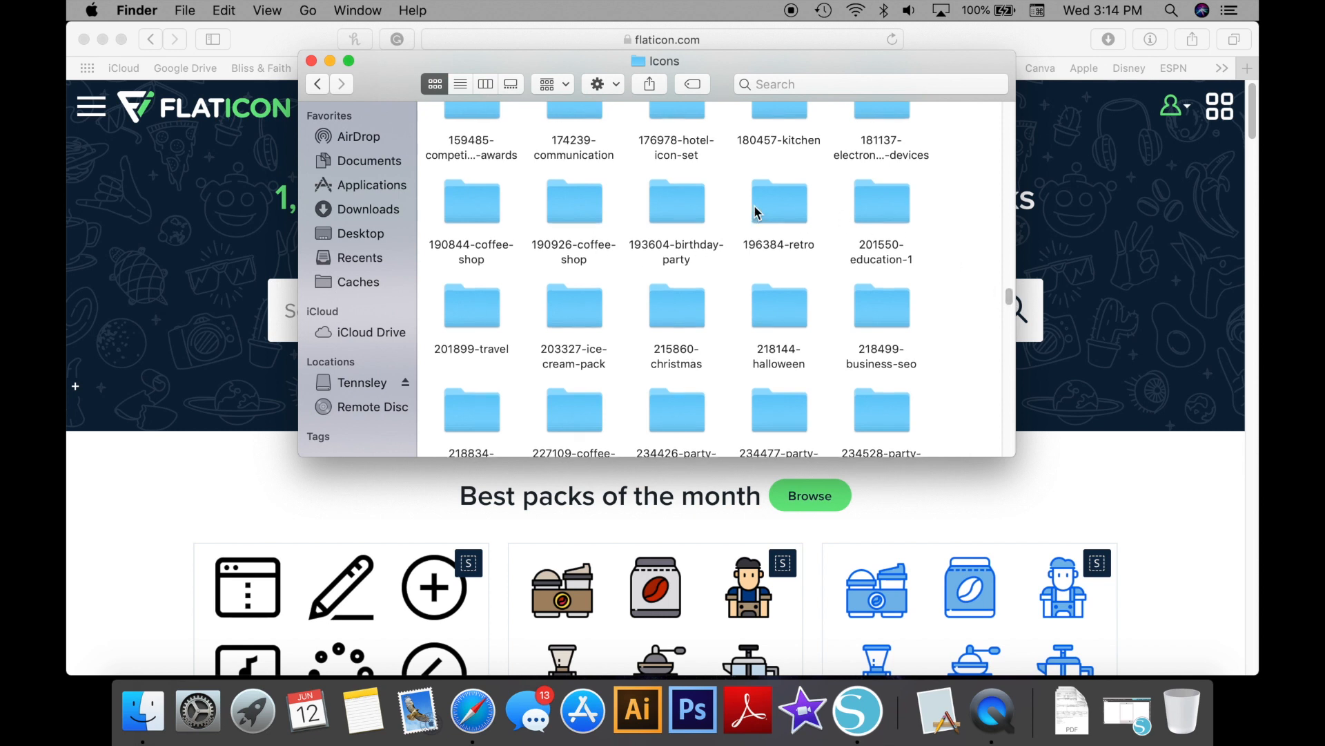
scroll(757, 212, up, 2)
double_click(779, 173)
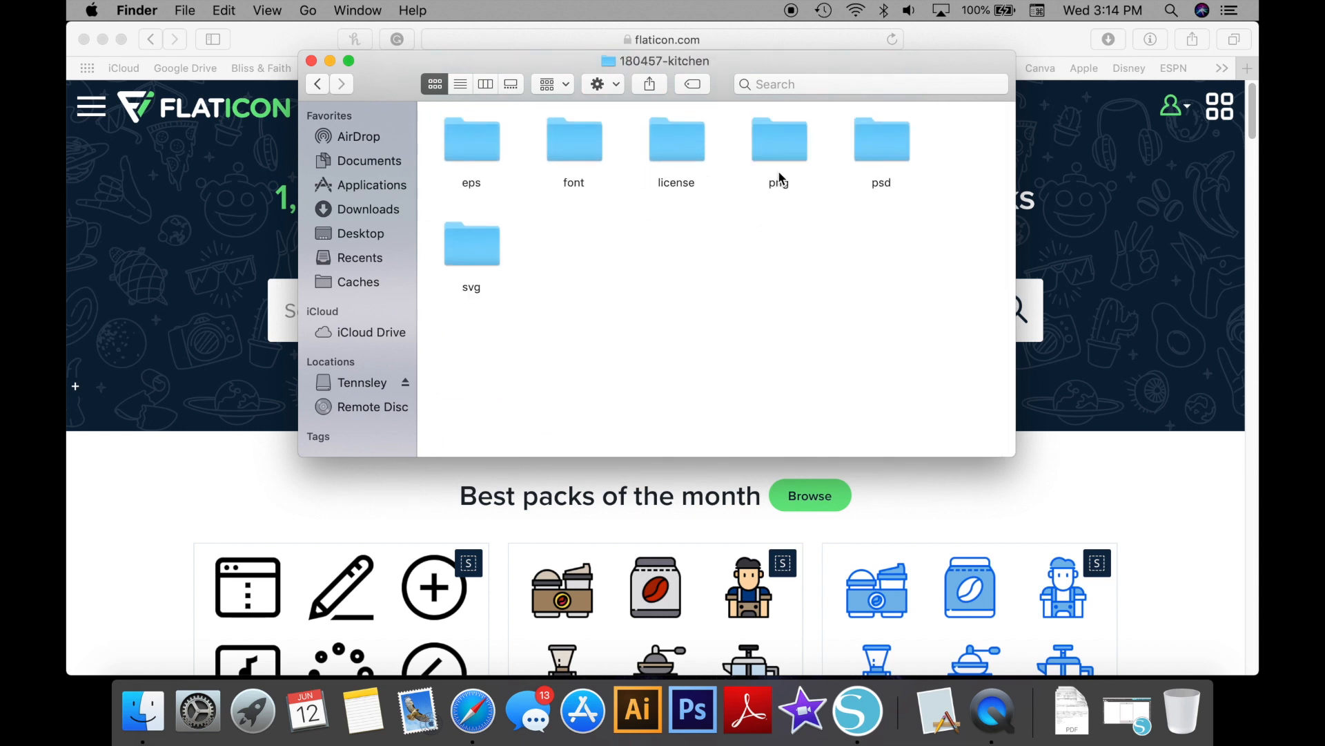
double_click(487, 260)
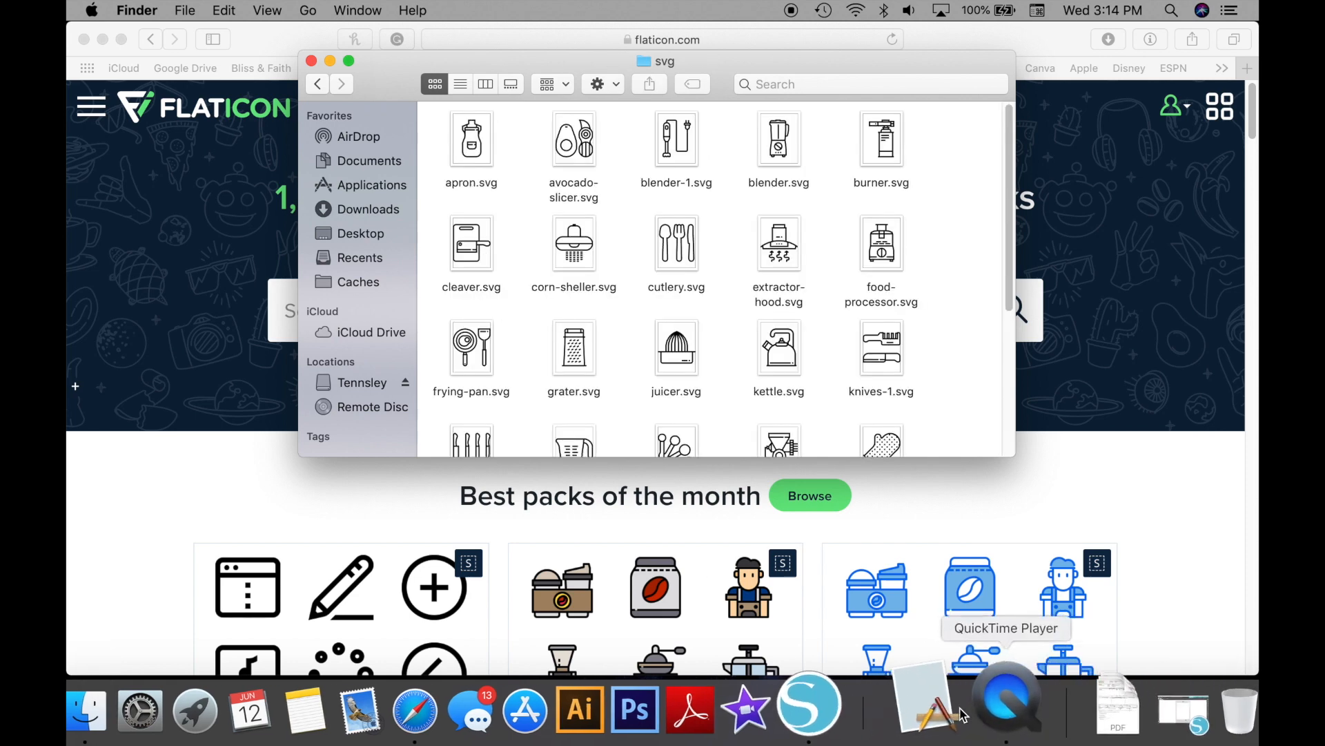
- Switch to Silhouette Studio and enlarge the view of the blank Untitled-1 page around its upper edge
click(849, 704)
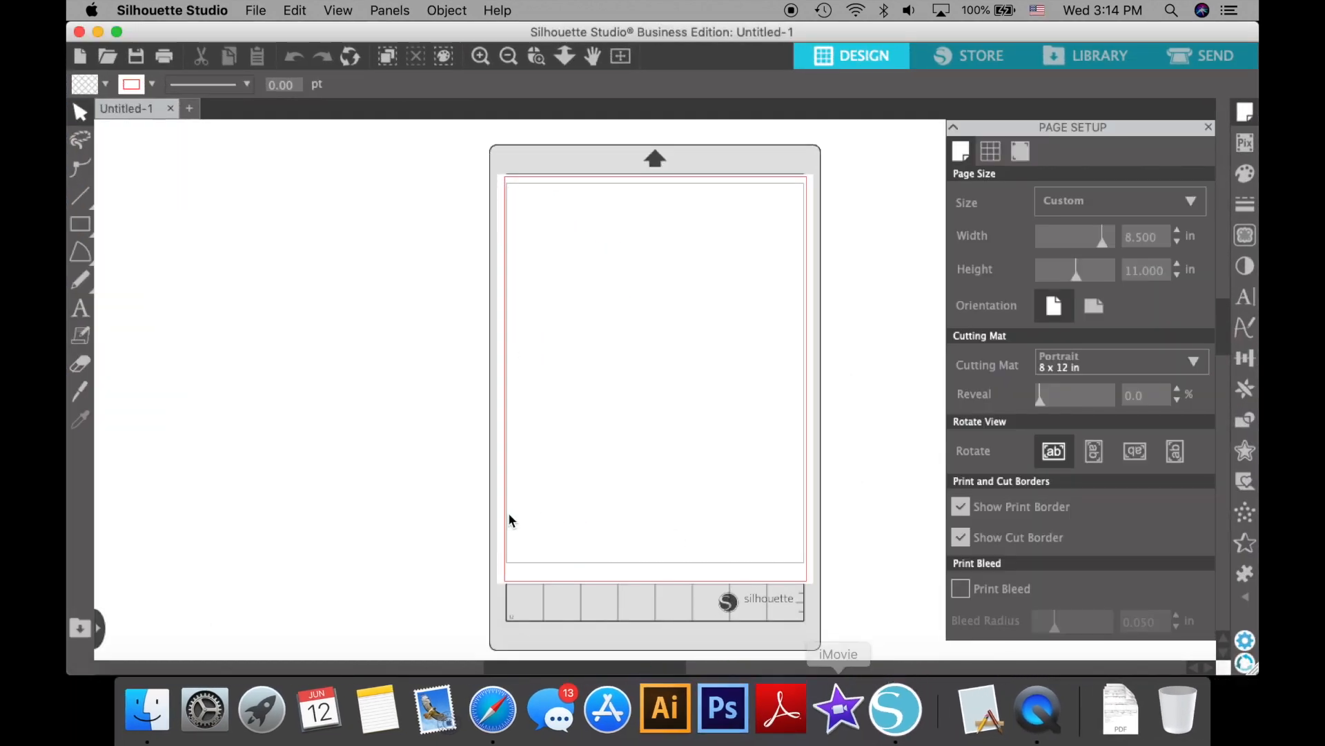
click(481, 59)
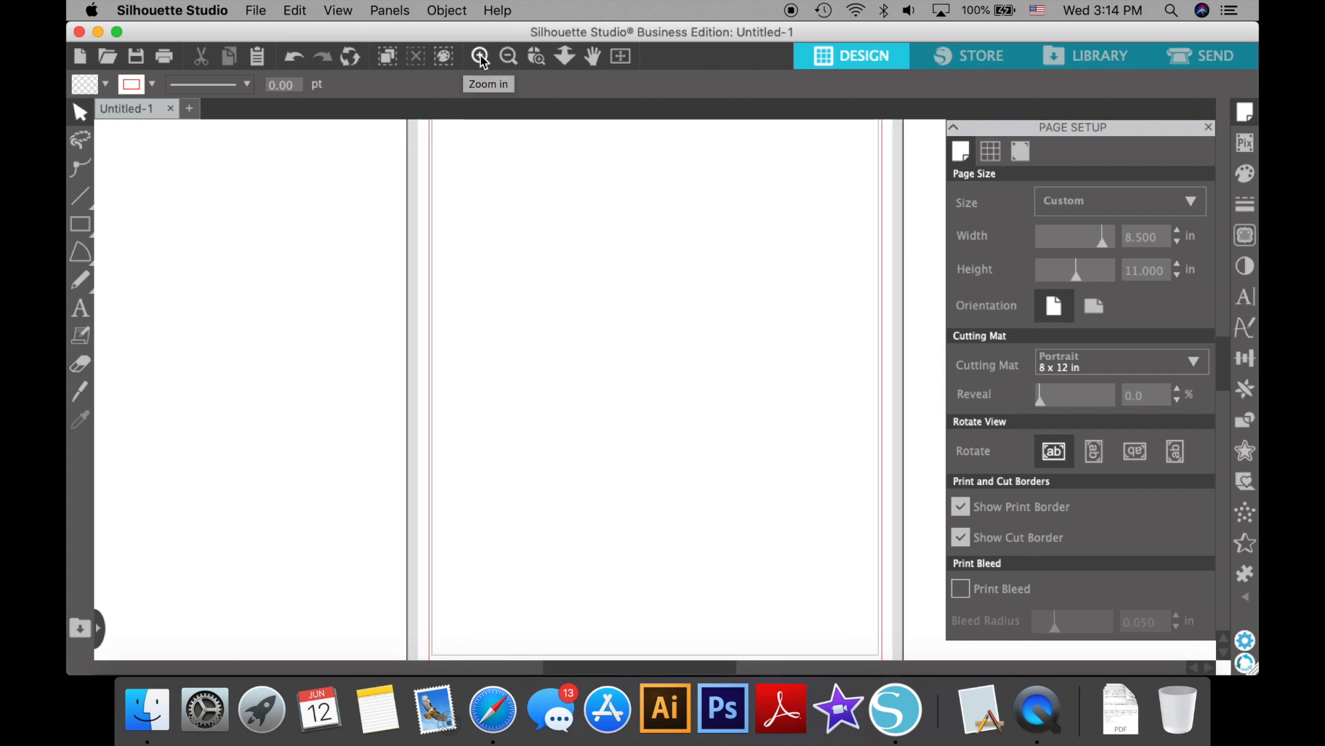
scroll(580, 374, up, 3)
scroll(579, 374, down, 1)
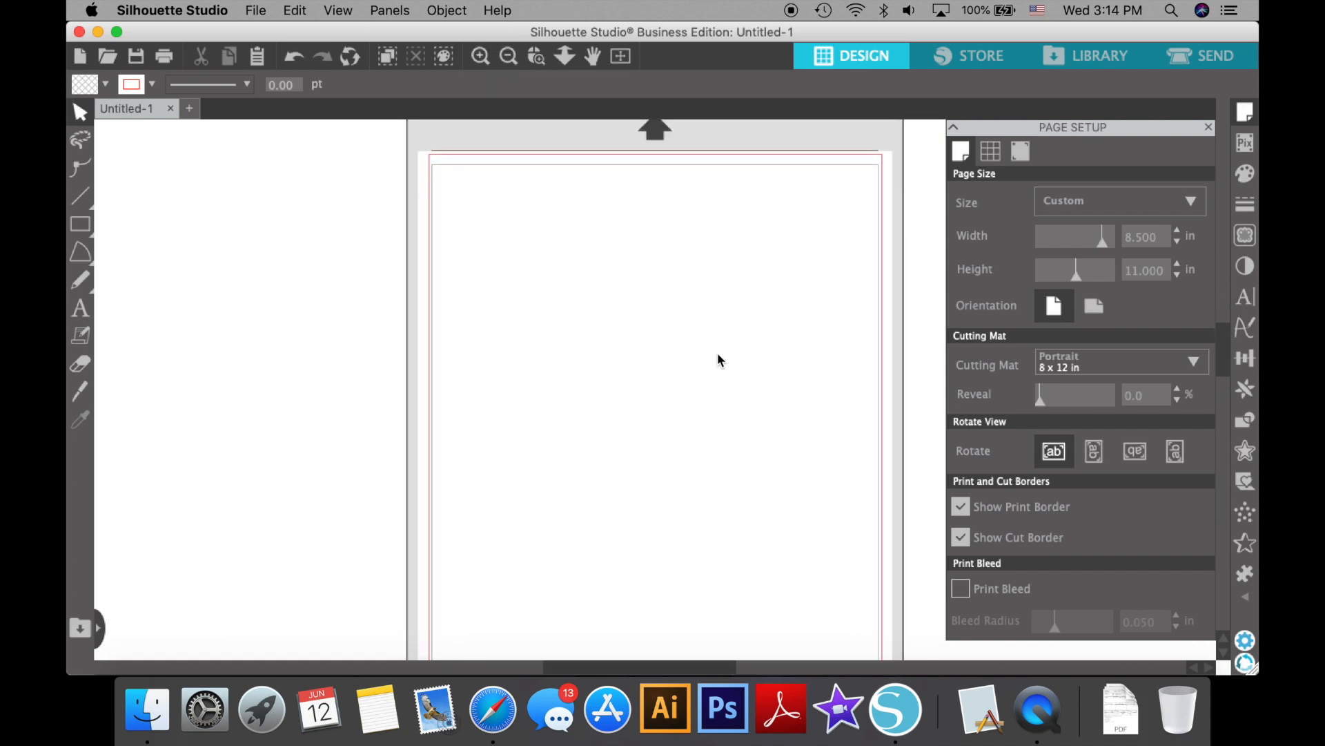
- Switch to Finder, look through the kitchen pack's SVG icons and return to the Icons folder
click(147, 709)
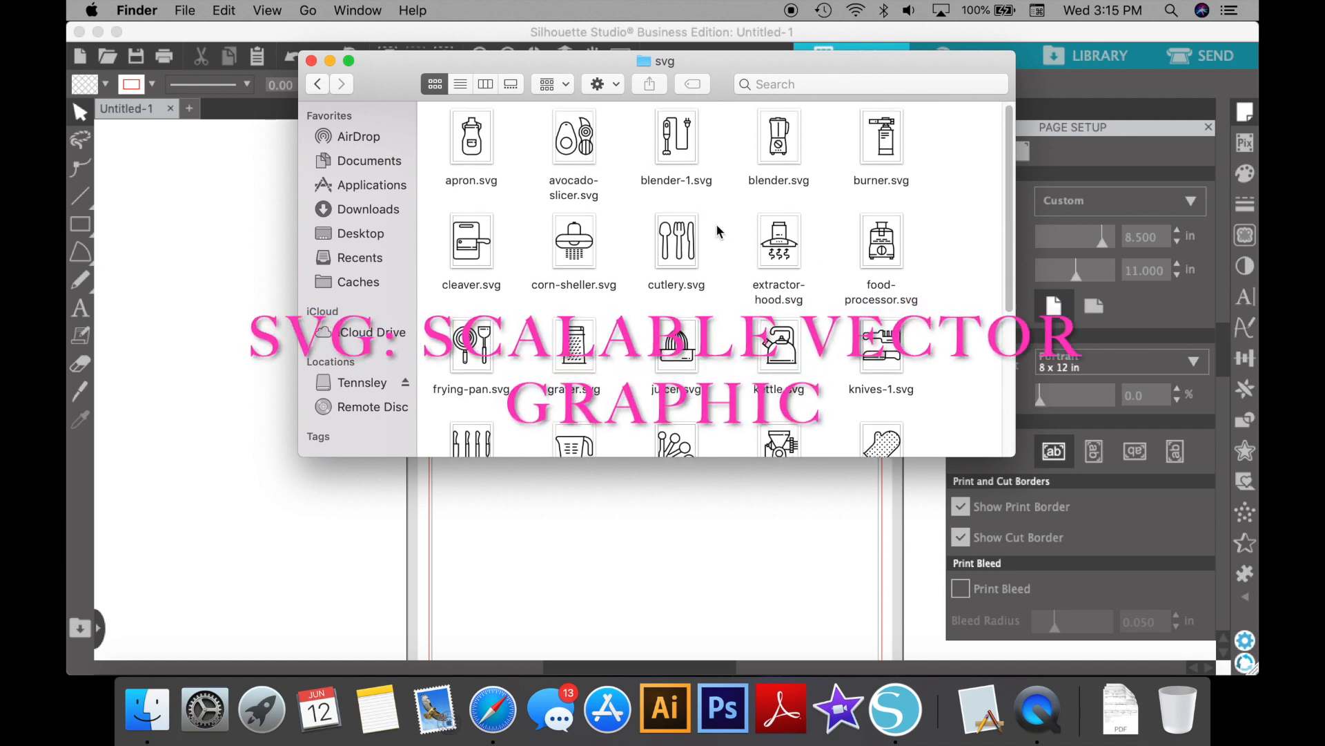
scroll(716, 224, down, 3)
scroll(715, 223, down, 5)
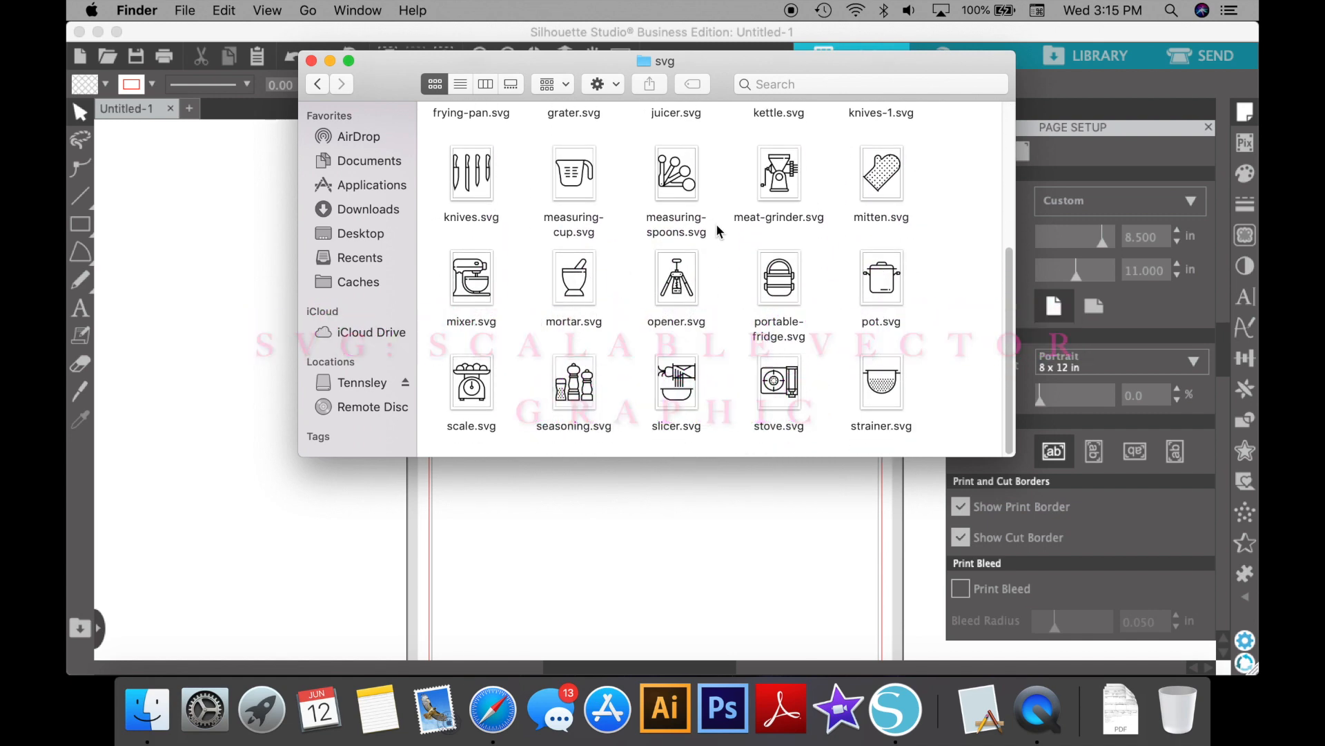
scroll(716, 218, up, 5)
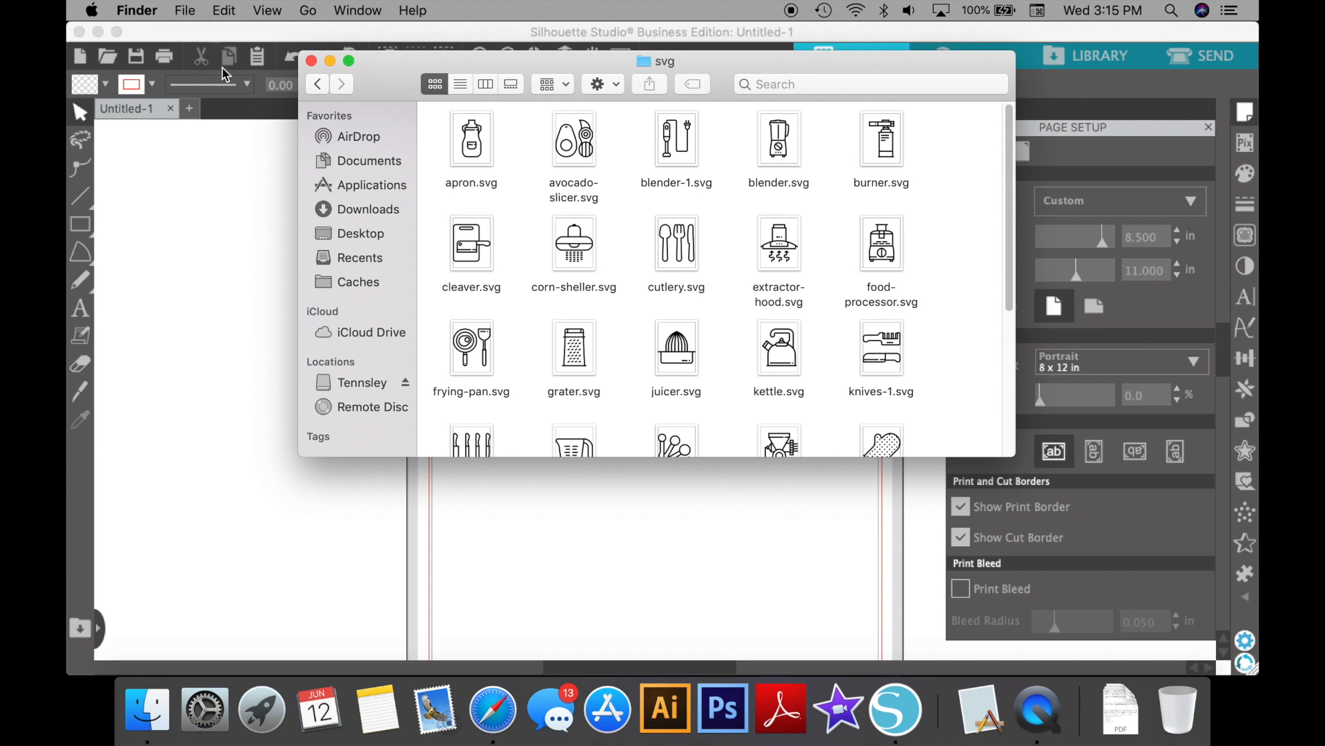
click(317, 84)
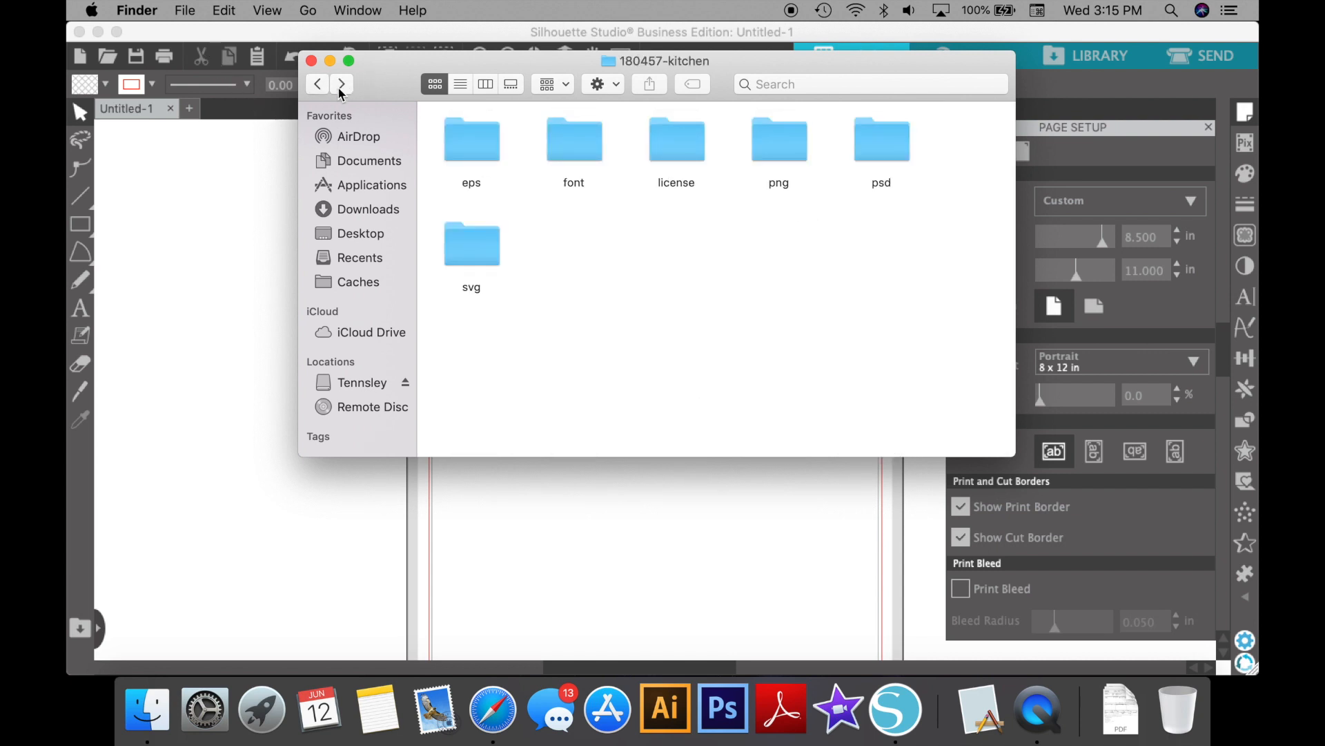
click(317, 86)
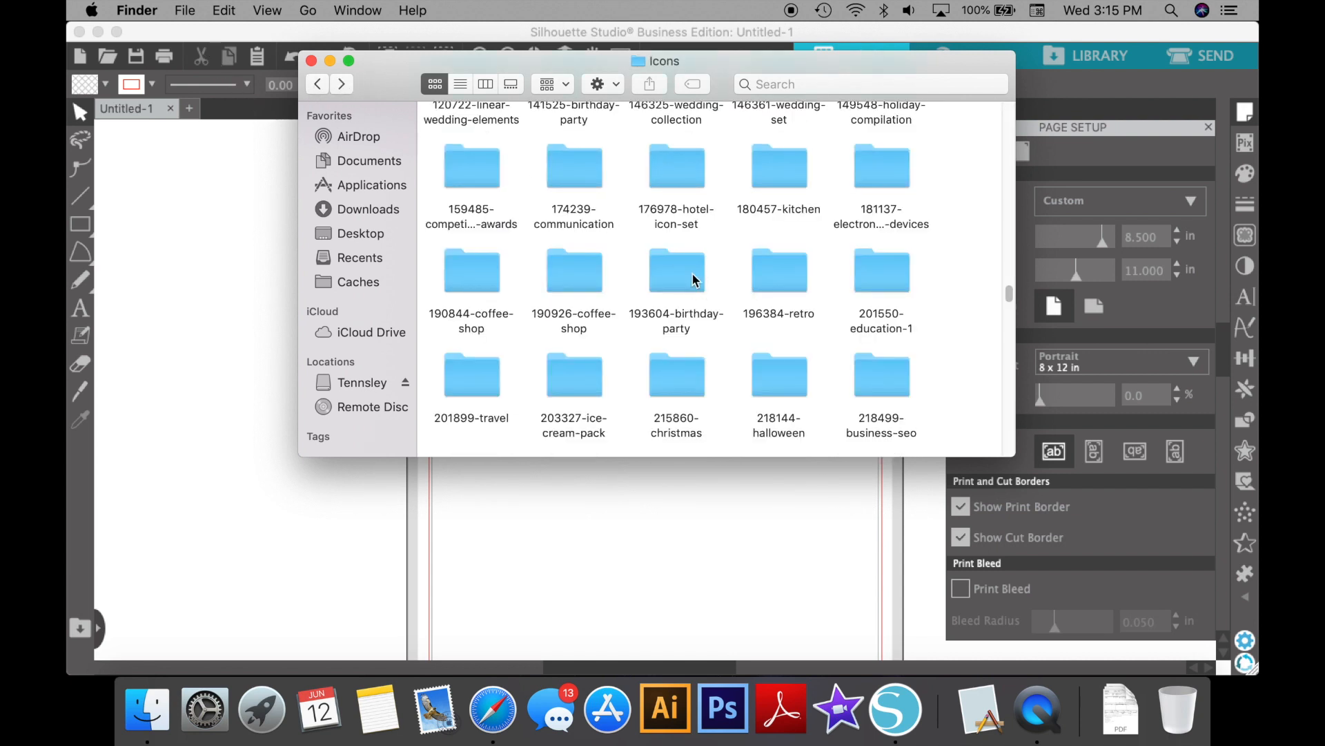
- Look through the SVG icons of the 308052-birthday pack and return to the Icons folder
scroll(686, 268, down, 5)
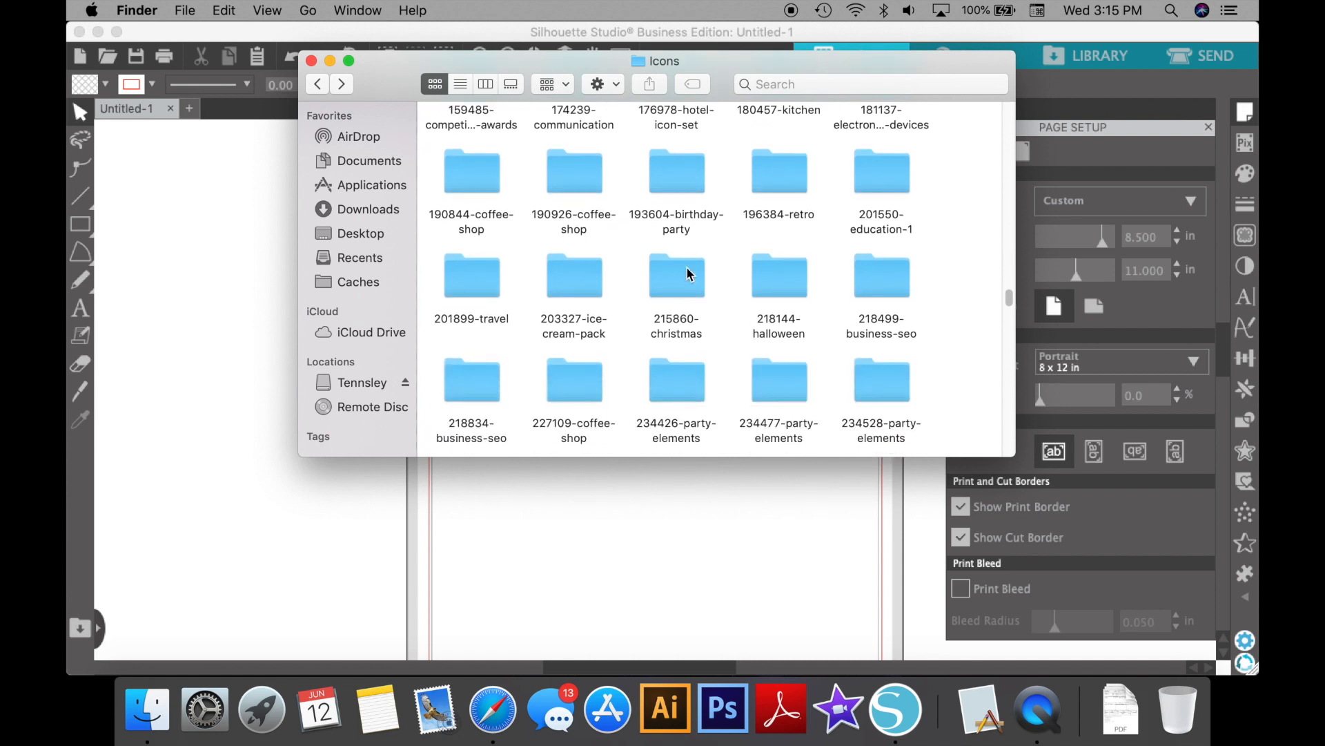
scroll(686, 267, down, 6)
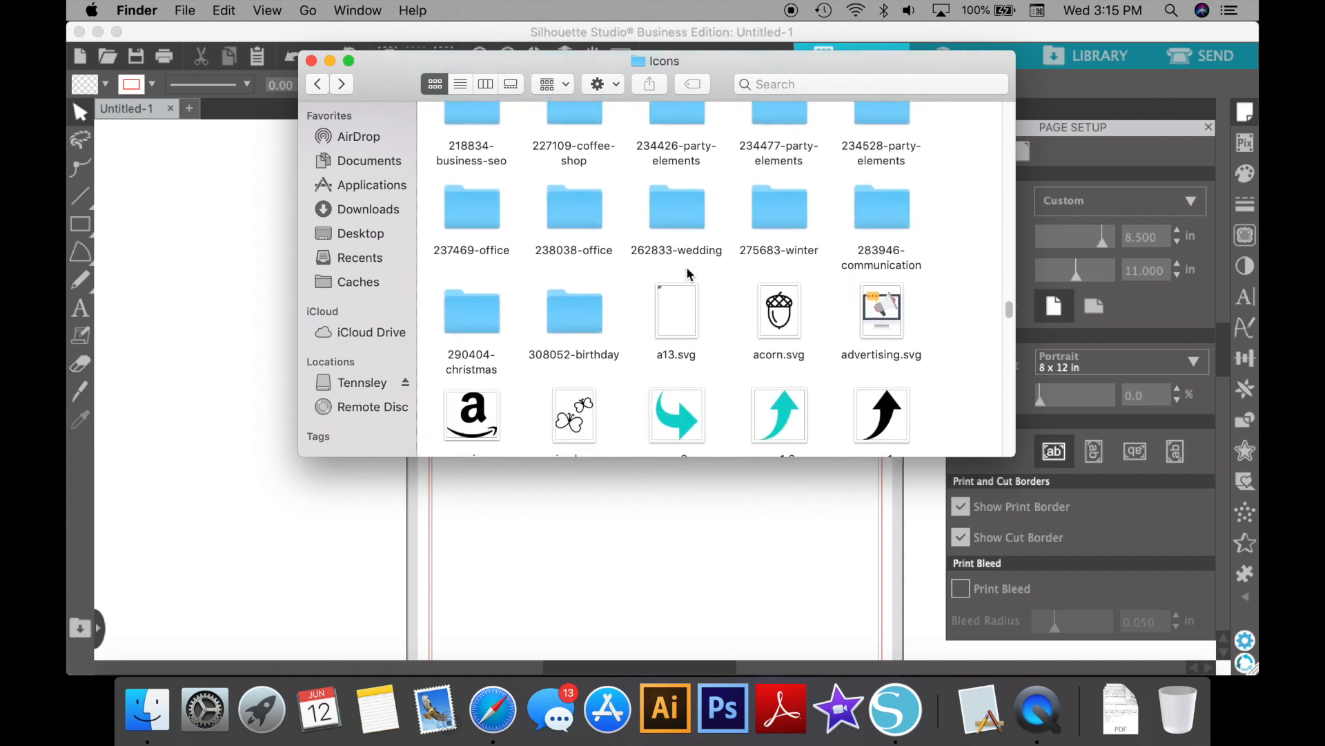
double_click(568, 293)
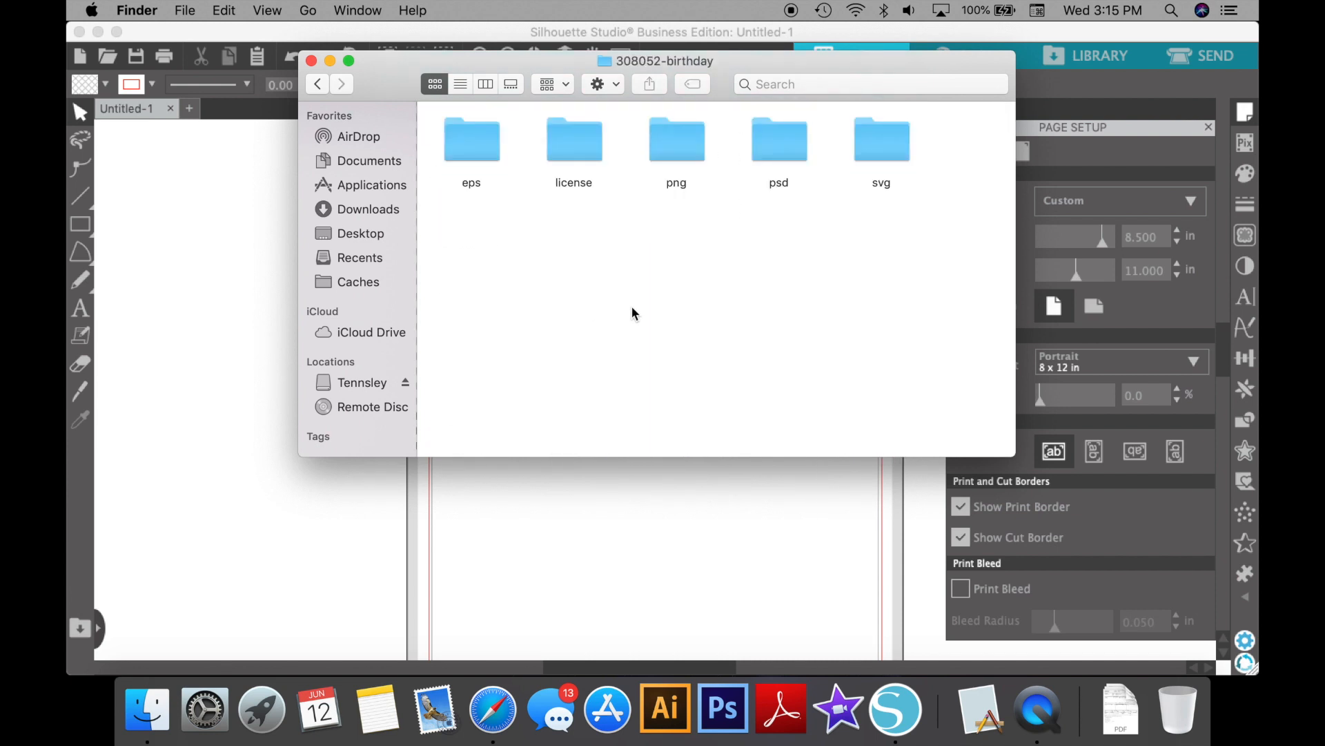
click(874, 144)
double_click(873, 144)
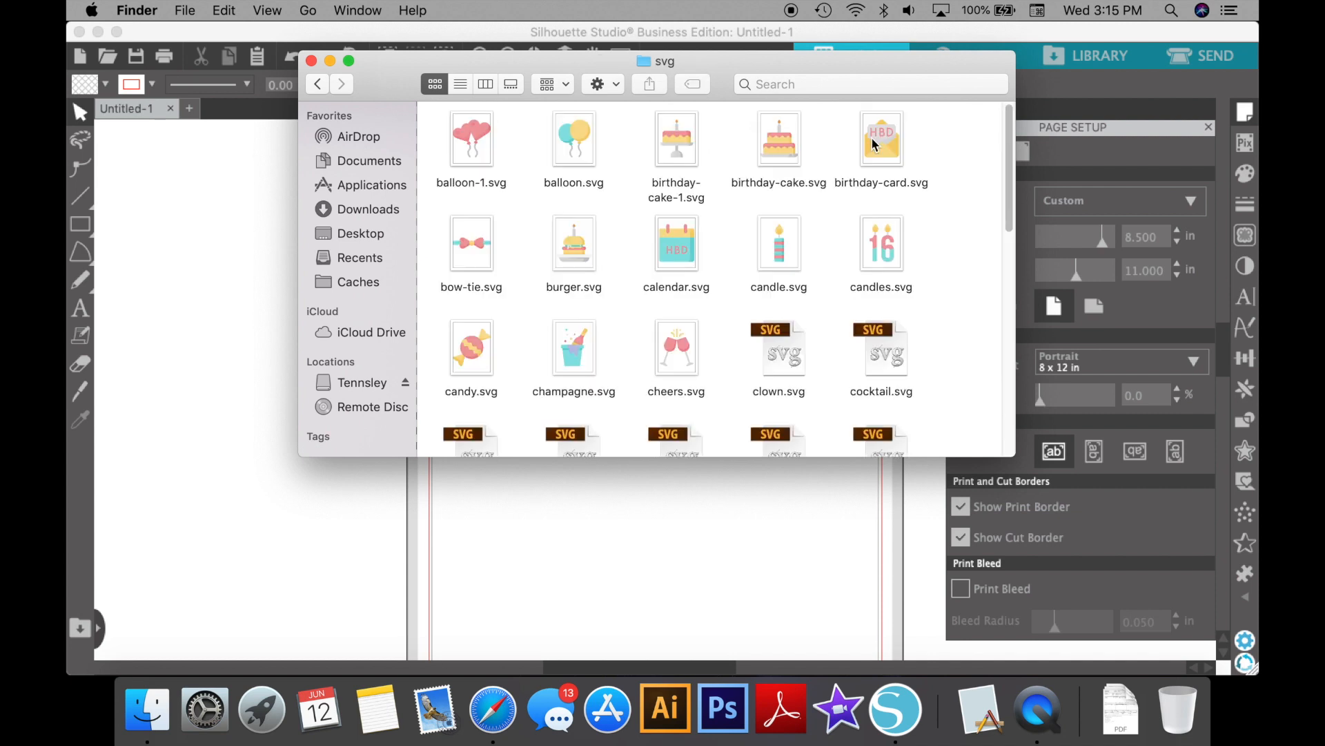
scroll(909, 245, down, 5)
scroll(910, 242, up, 5)
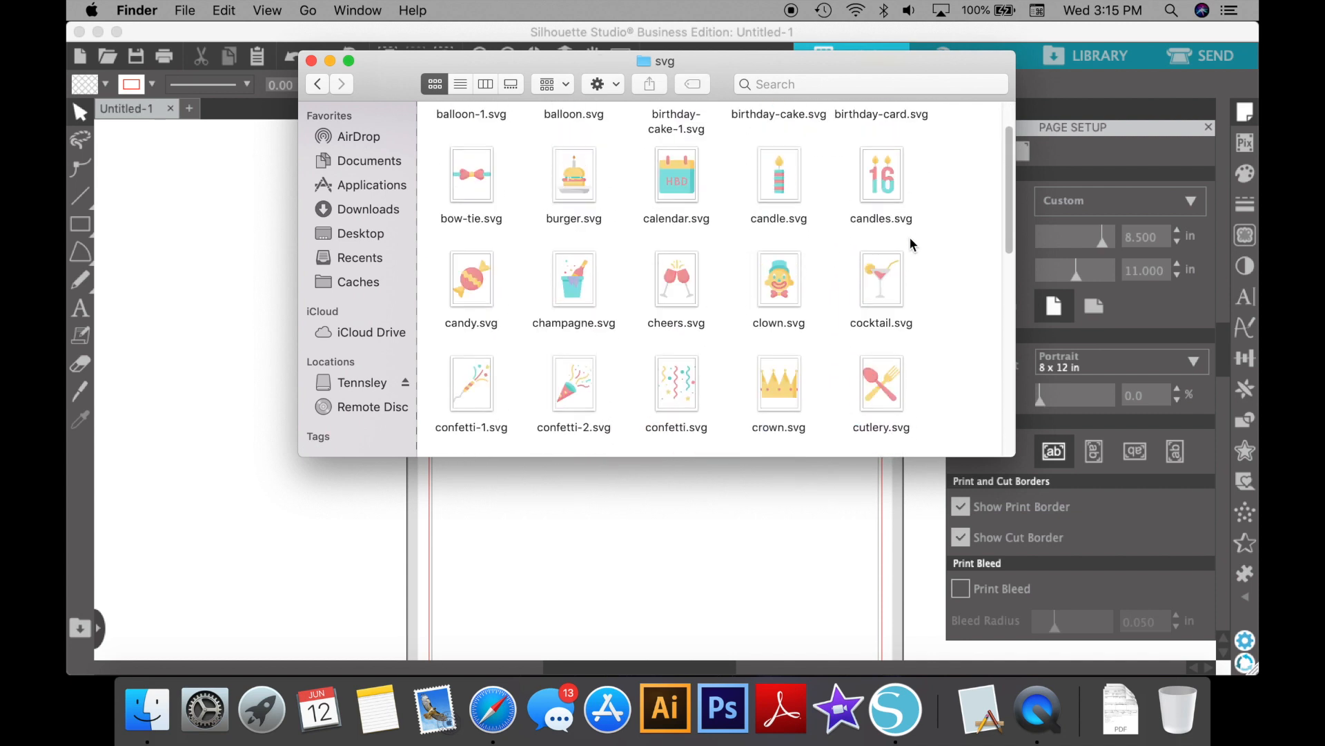
click(317, 84)
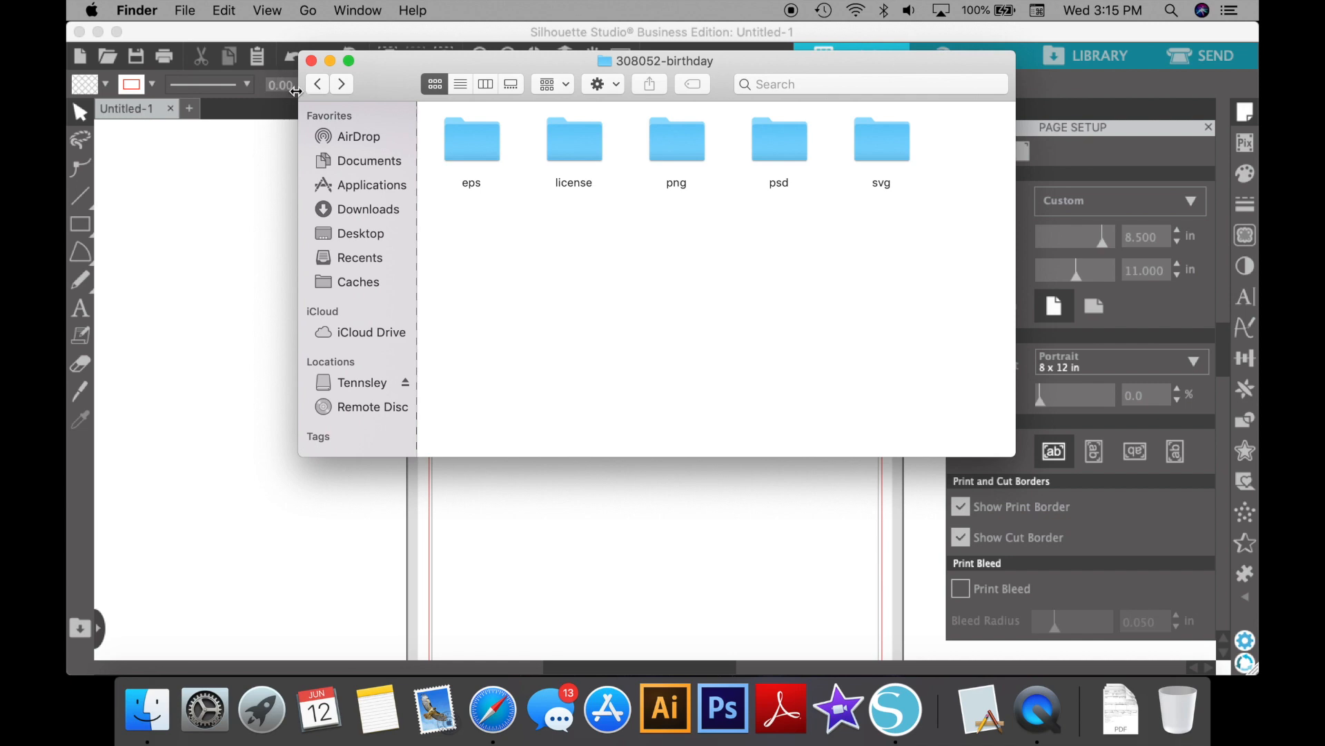
click(317, 84)
- Open the svg folder of the 120641-summertime-elements pack
scroll(856, 256, up, 3)
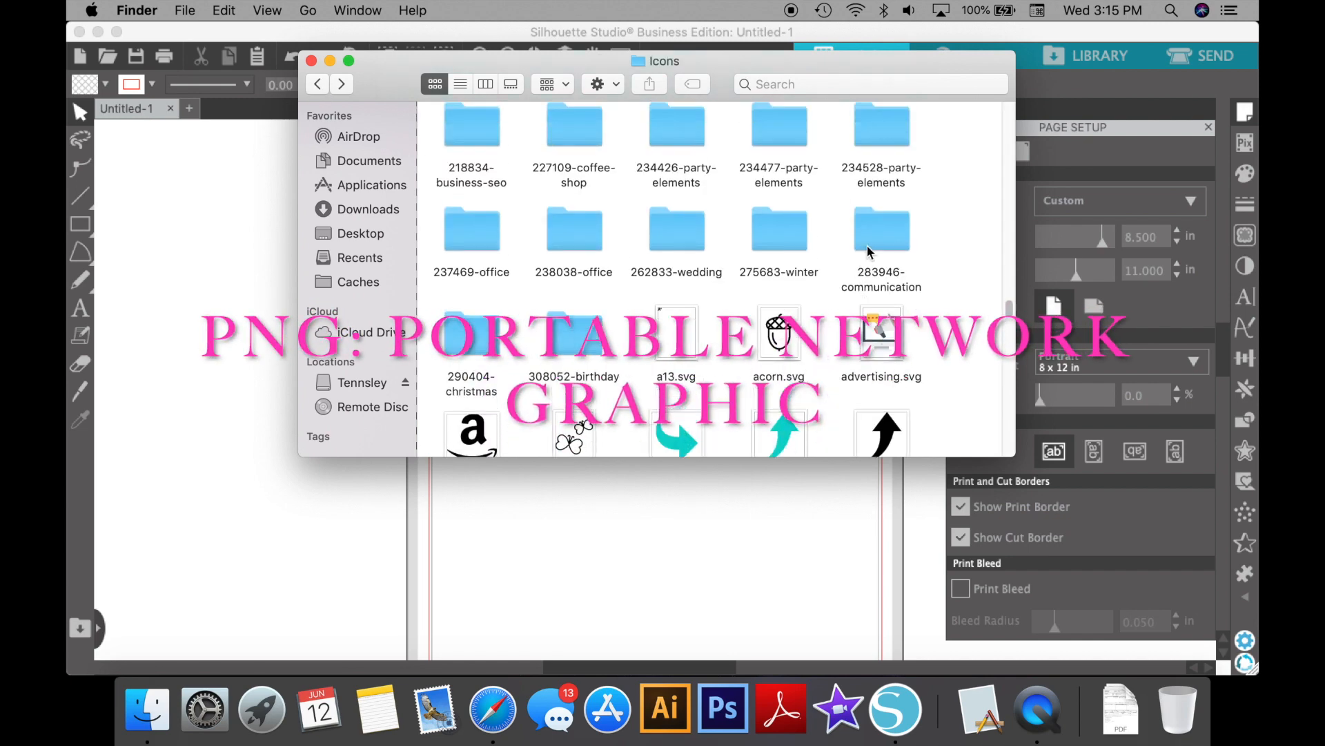
scroll(883, 217, up, 5)
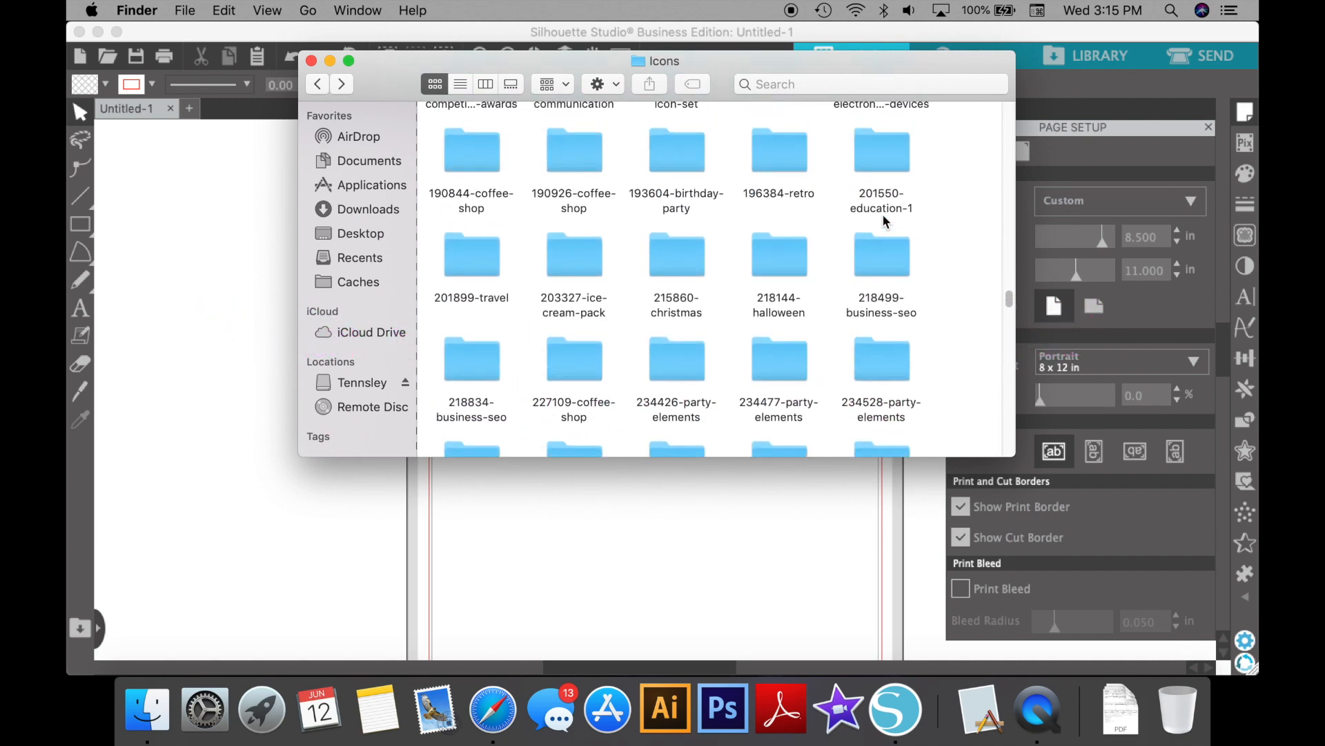
scroll(883, 221, up, 4)
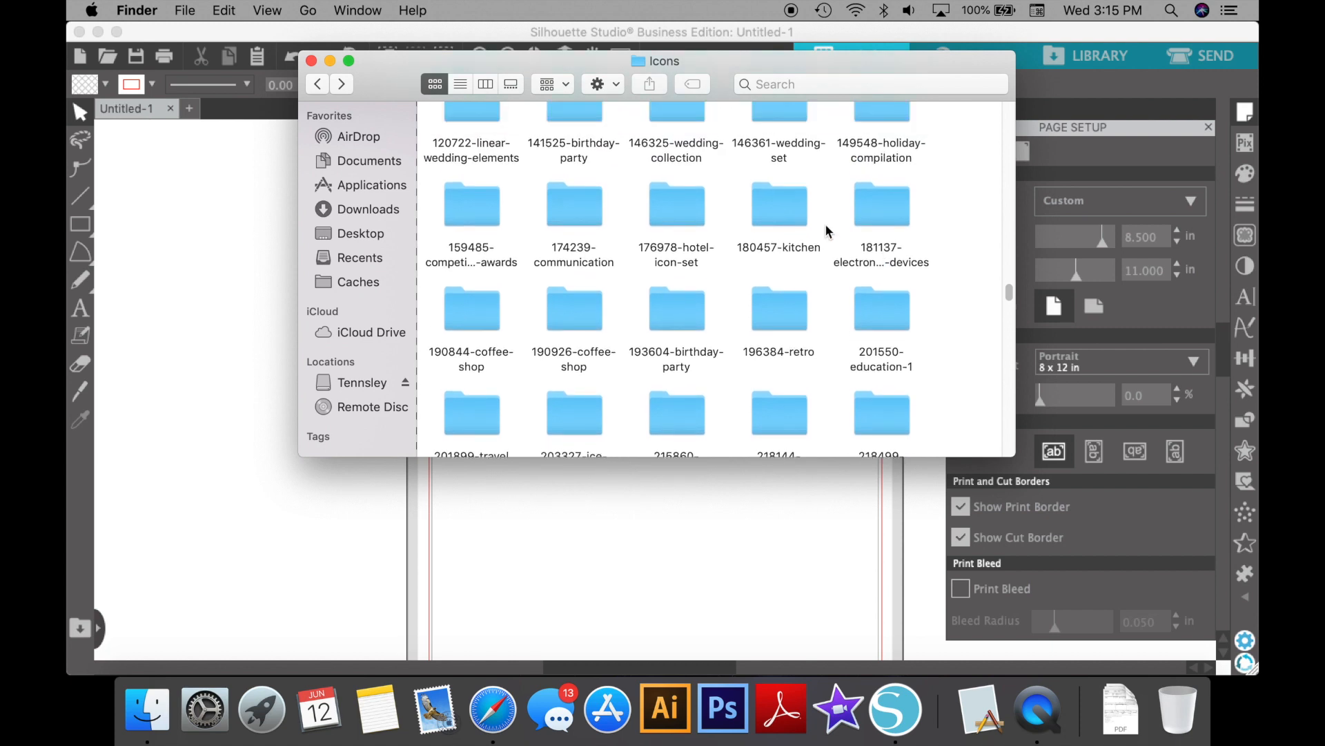
click(875, 123)
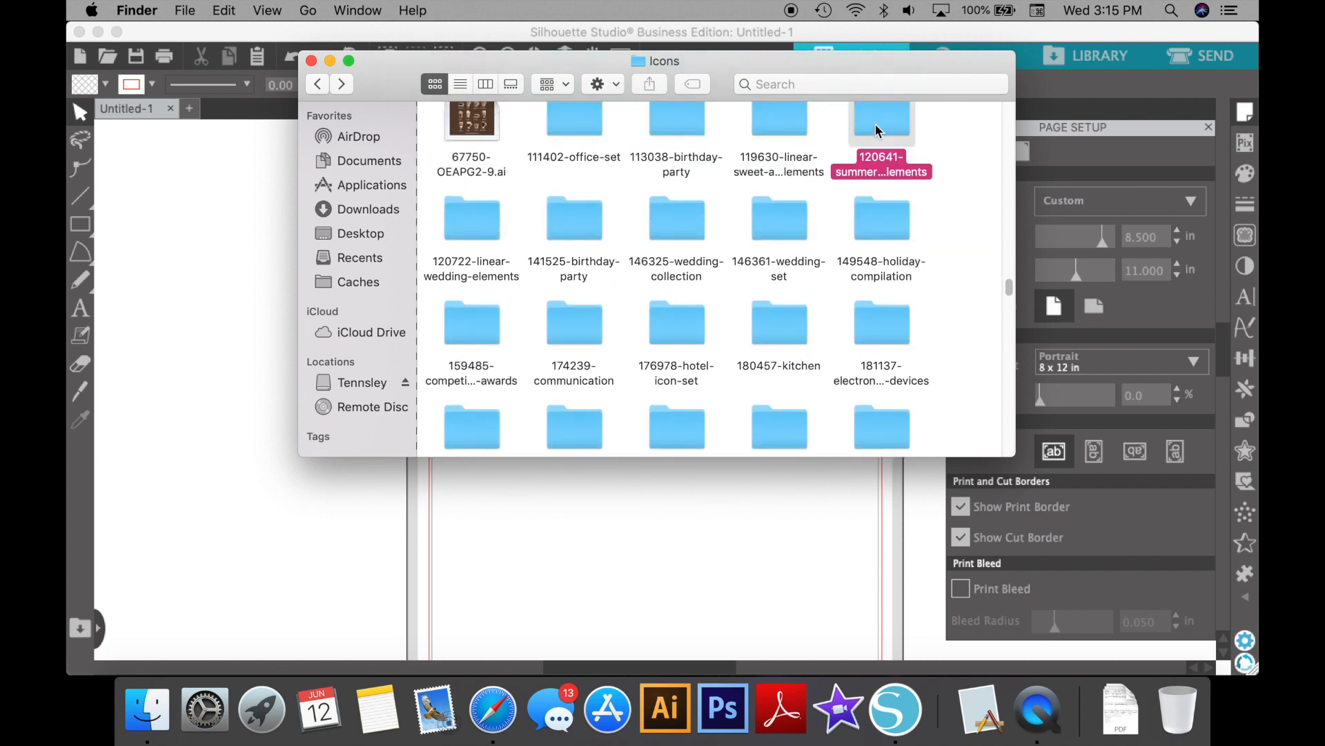
double_click(876, 123)
click(872, 150)
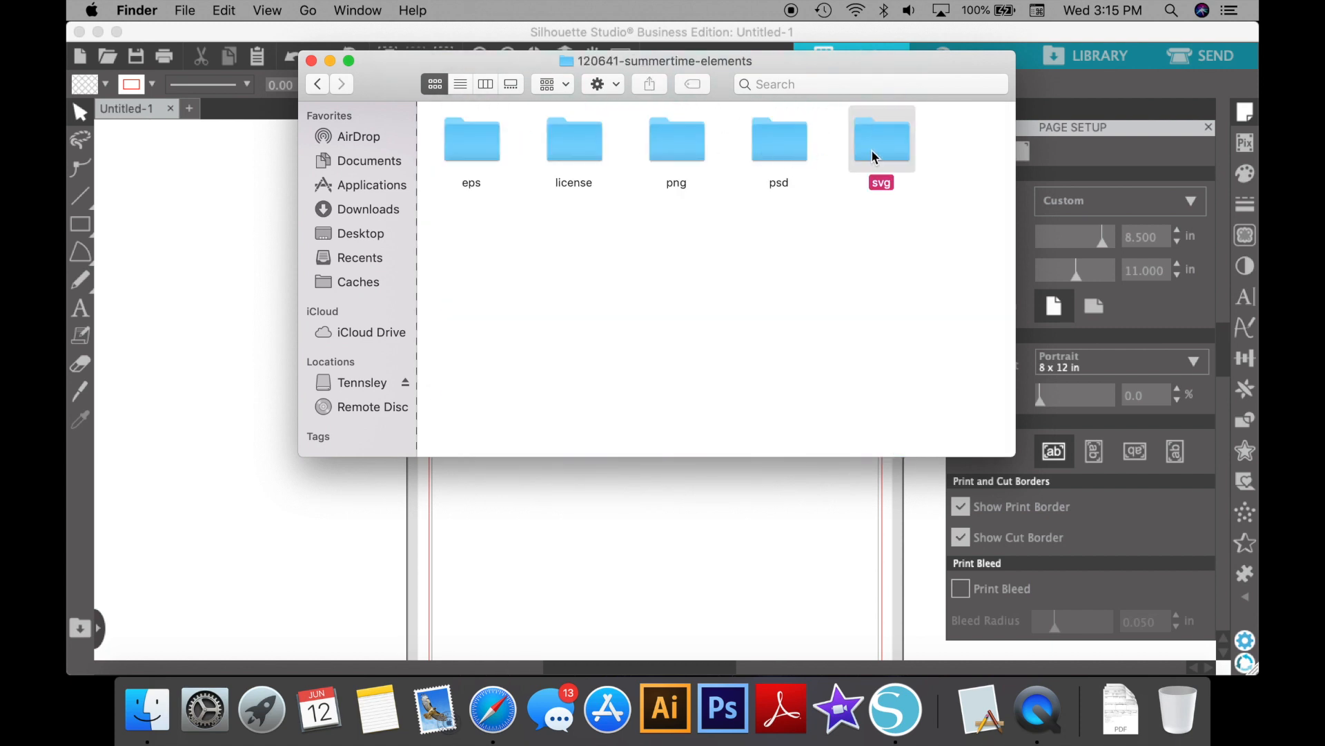
double_click(872, 151)
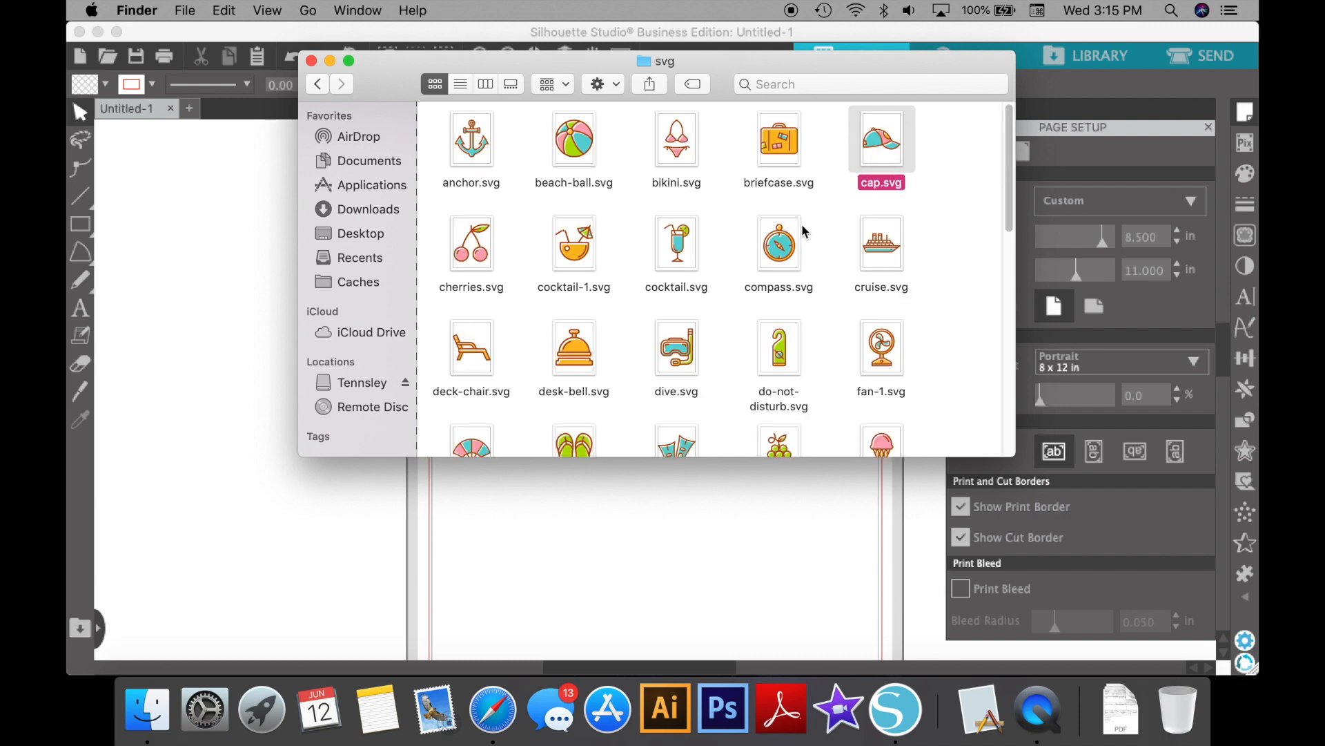
- Import anchor.svg into the Silhouette Studio page and move the anchor to the upper middle of the page
scroll(801, 223, down, 5)
scroll(802, 224, down, 5)
scroll(801, 224, up, 8)
scroll(801, 231, up, 3)
drag(472, 142, 546, 526)
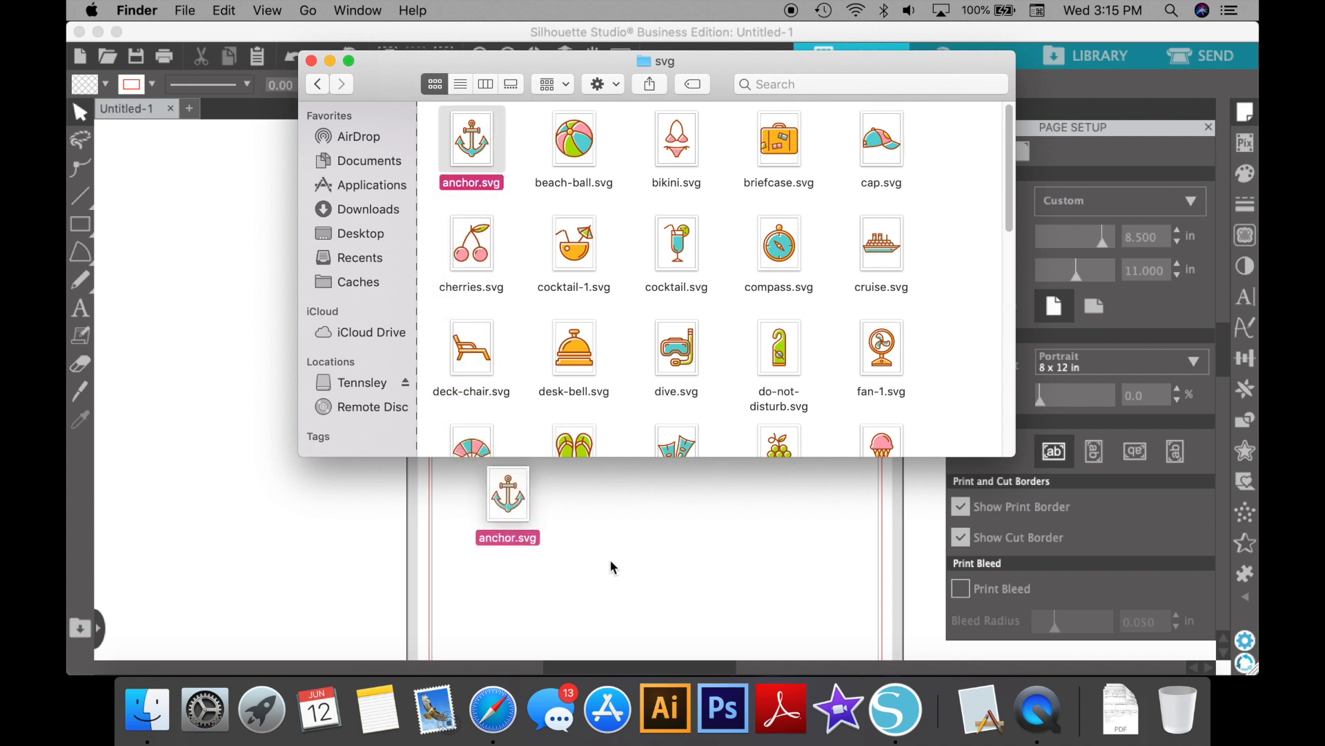
drag(610, 558, 610, 558)
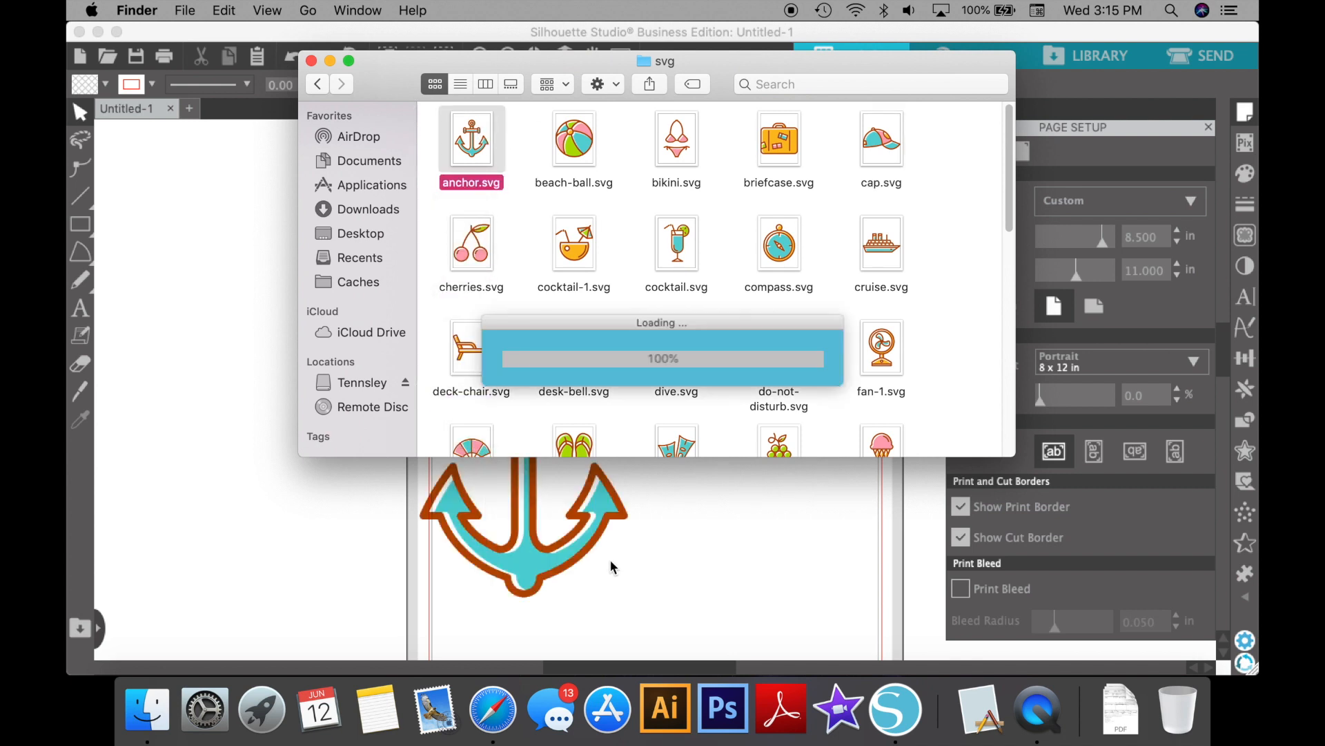
click(685, 573)
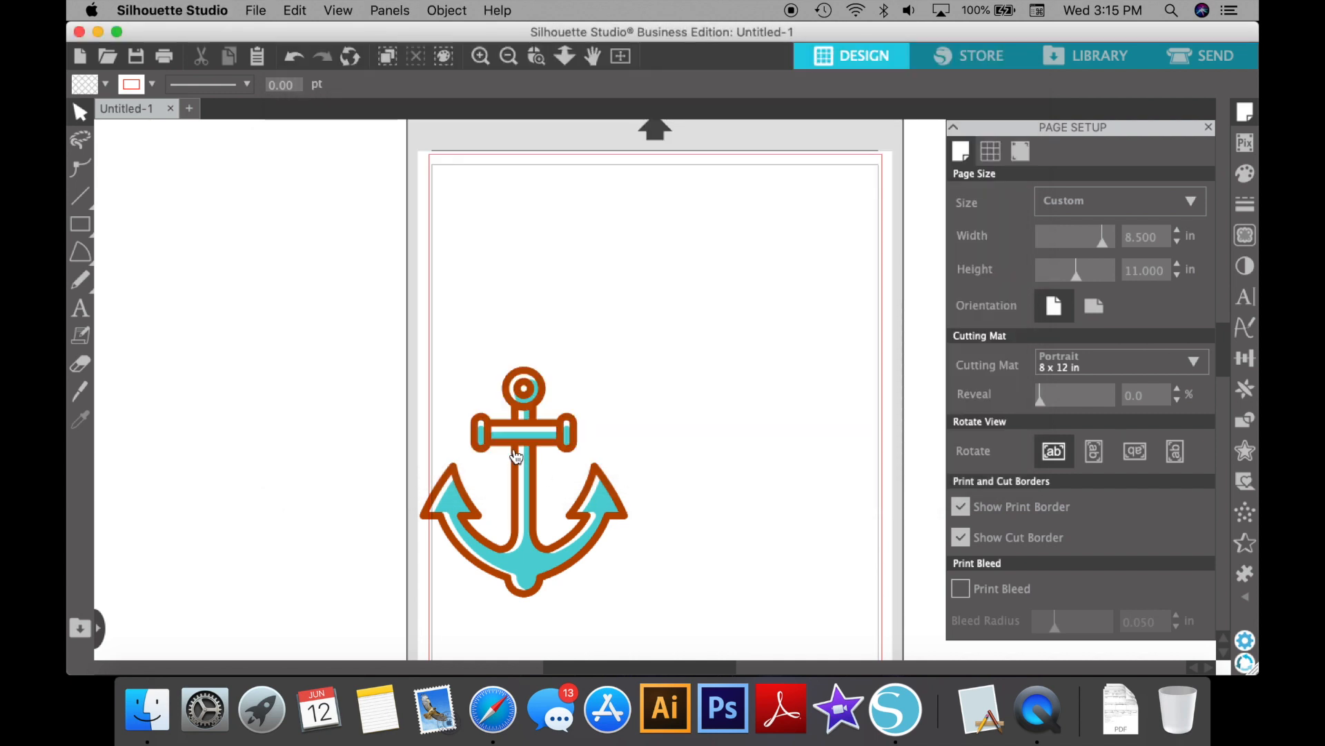
click(590, 291)
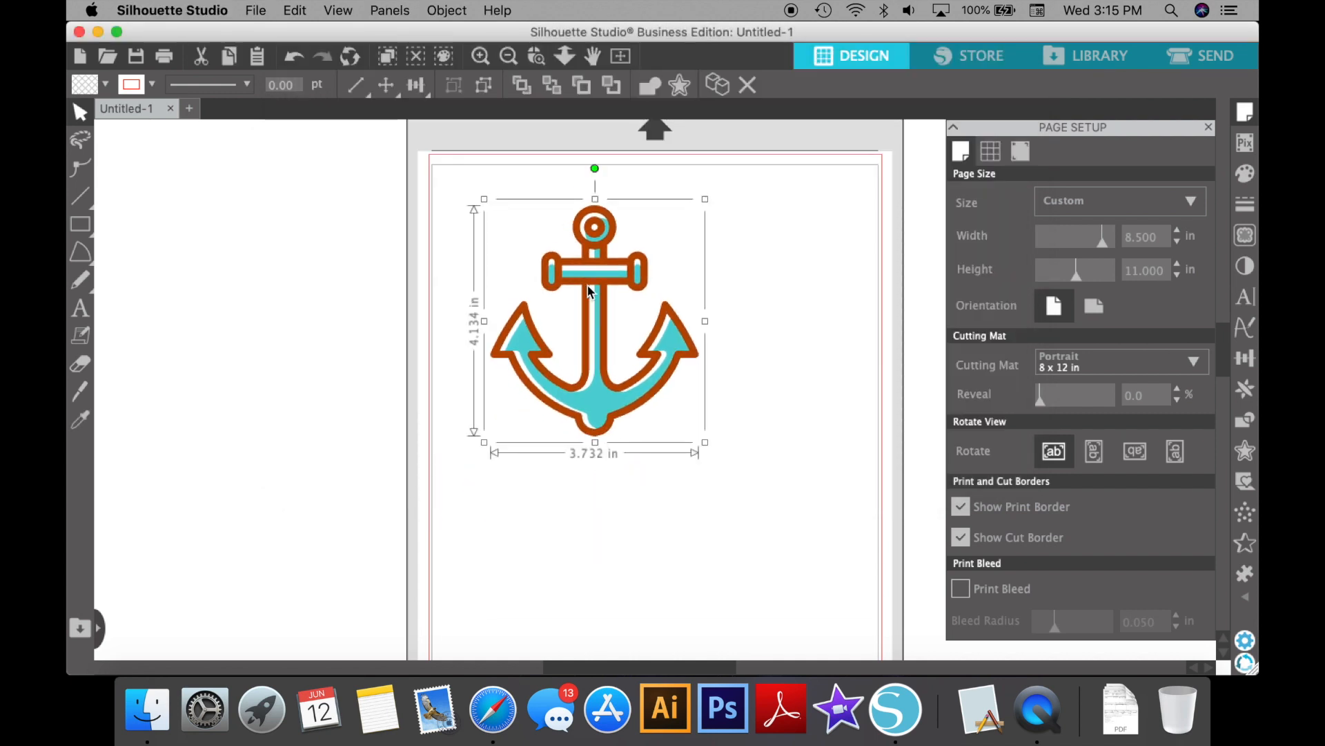
- Apply an Offset of 0.04 in with rounded corners around the anchor
click(680, 86)
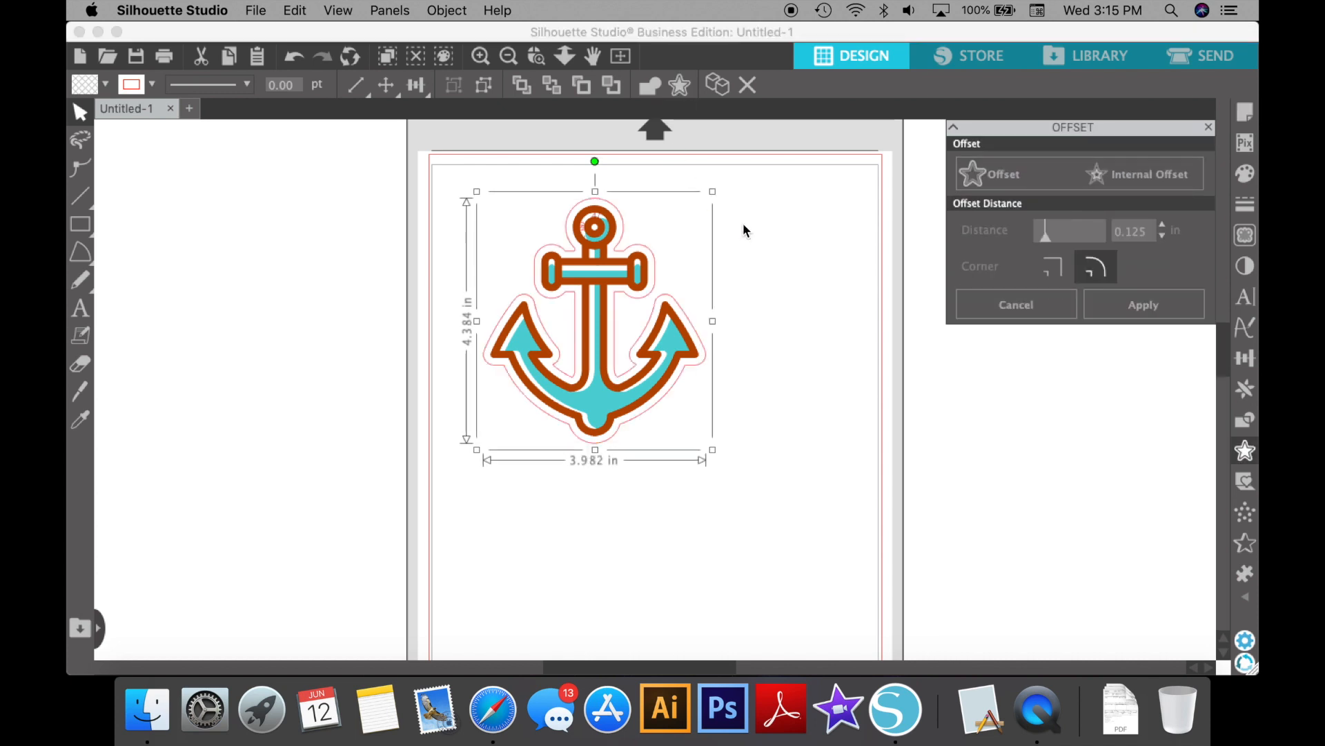
double_click(1128, 231)
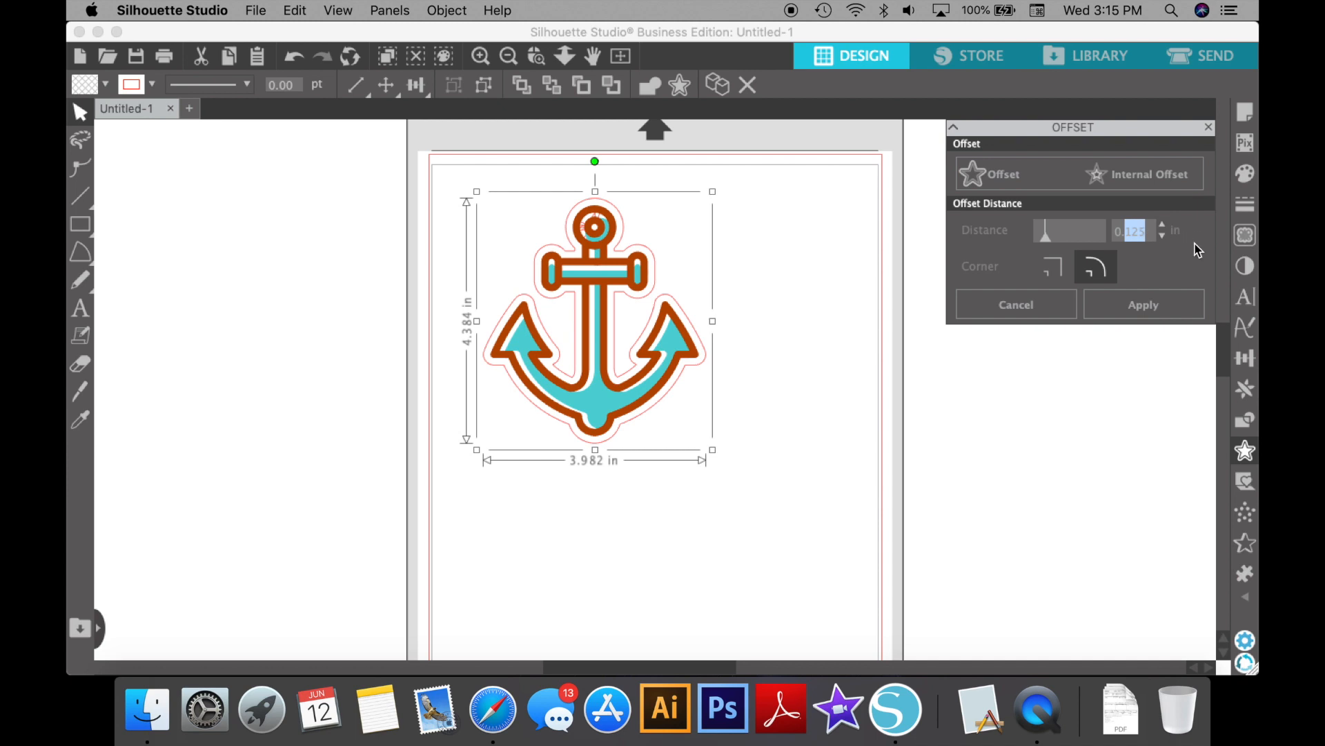
text(0)
key(super+a)
key(BackSpace)
text(.04)
key(Return)
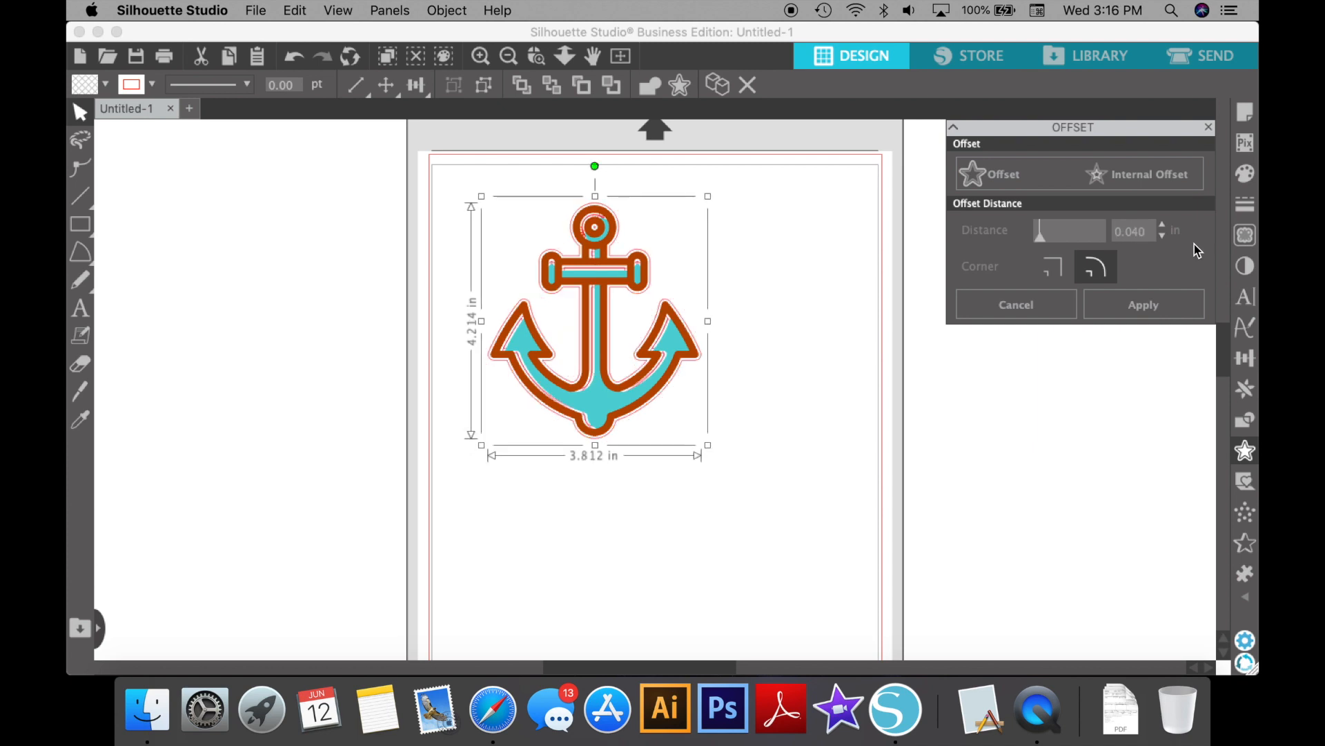
click(1144, 311)
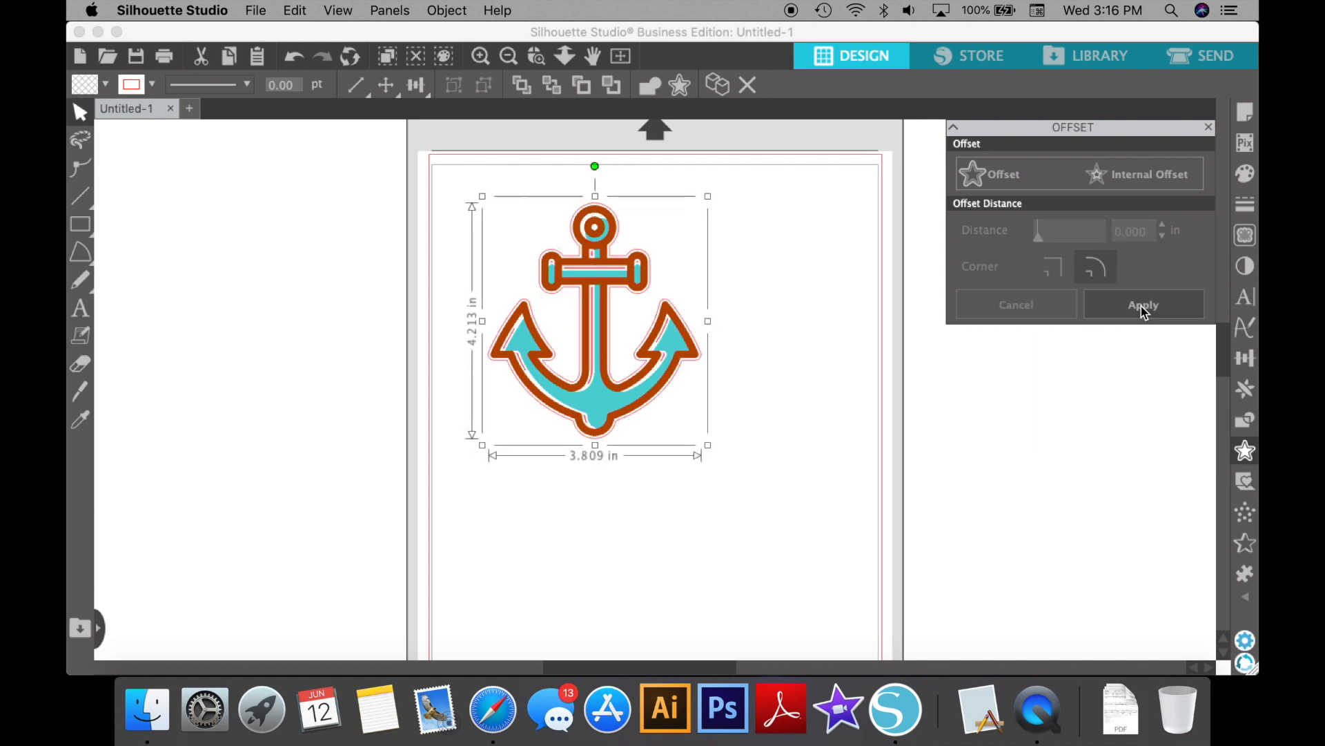
click(666, 336)
right_click(665, 336)
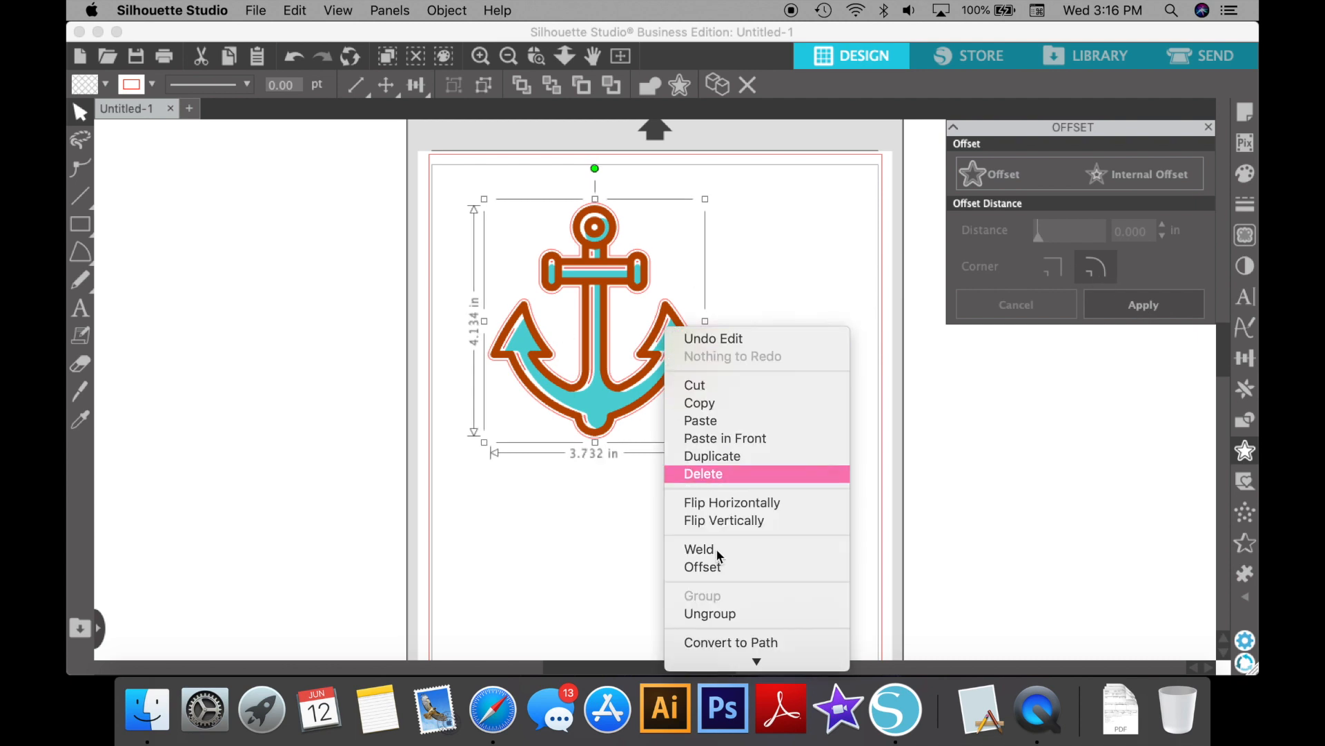
click(793, 260)
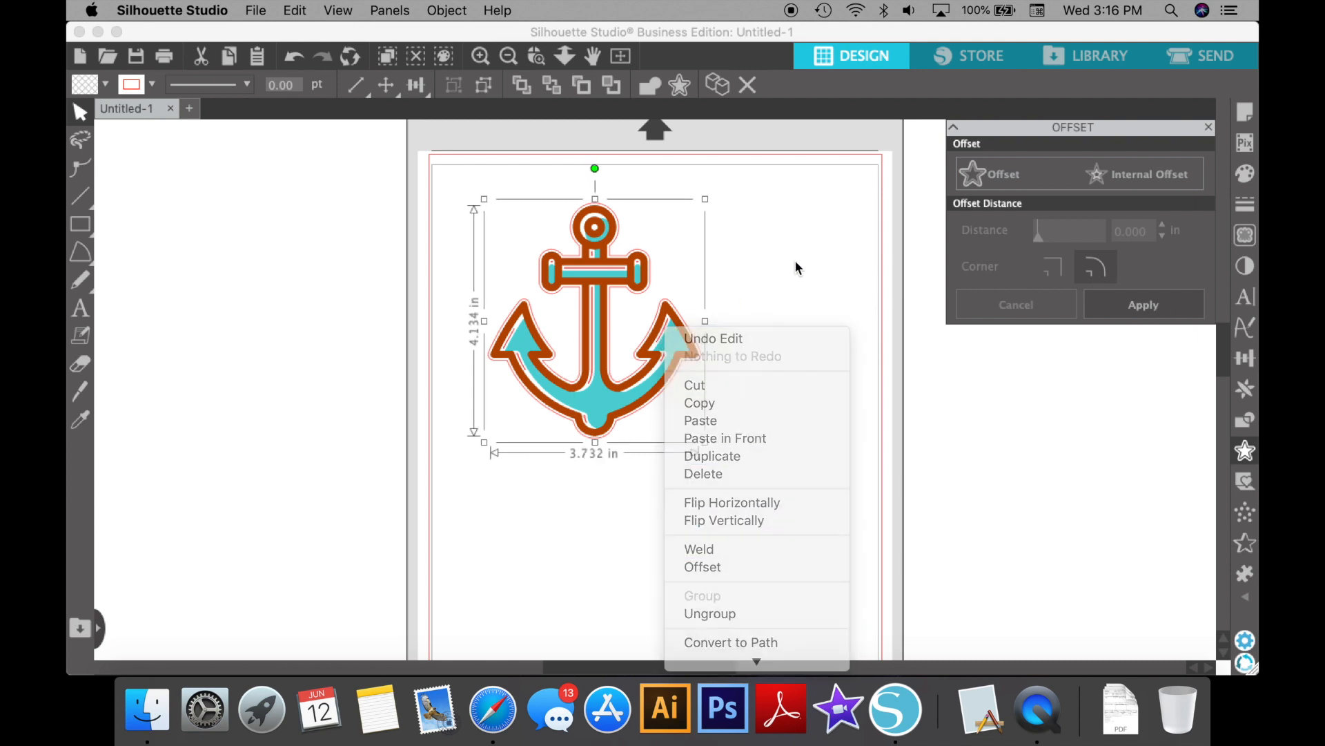
- Release the compound path of the anchor's offset cutline and delete its unwanted inner lines
right_click(591, 273)
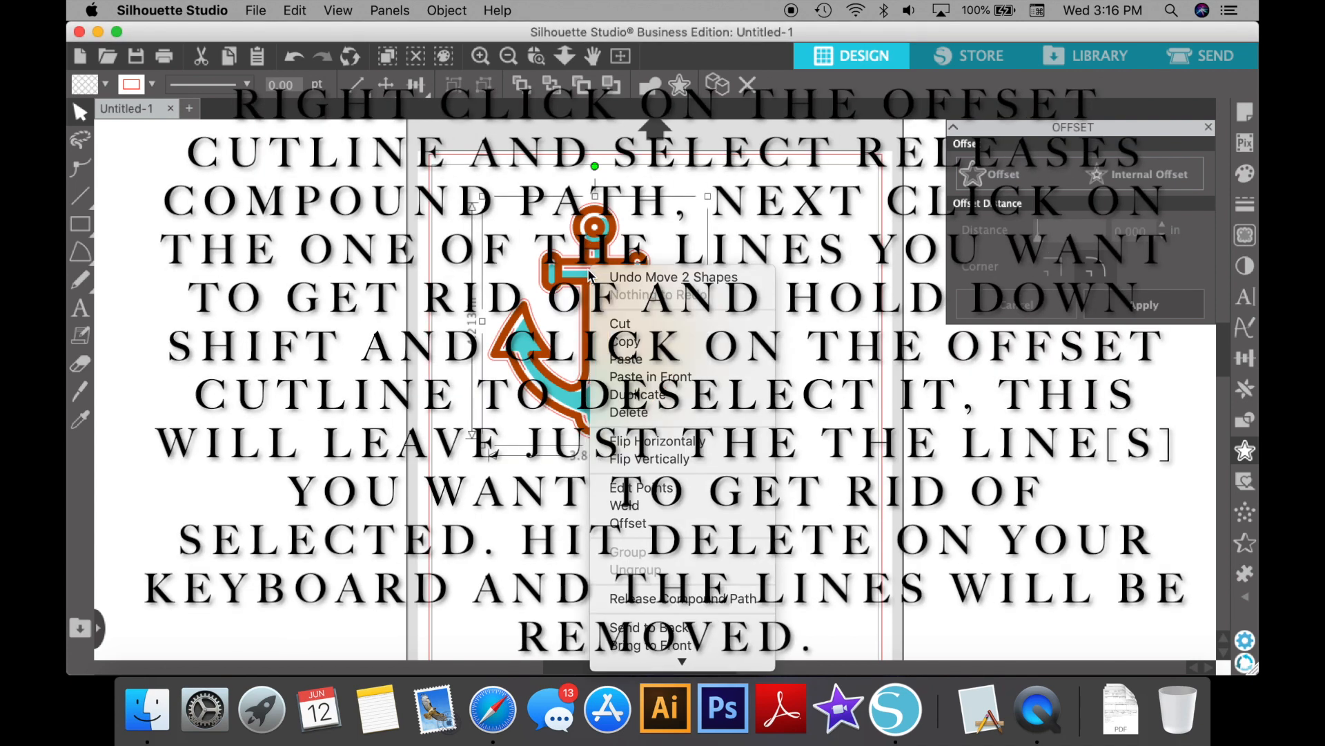
click(717, 602)
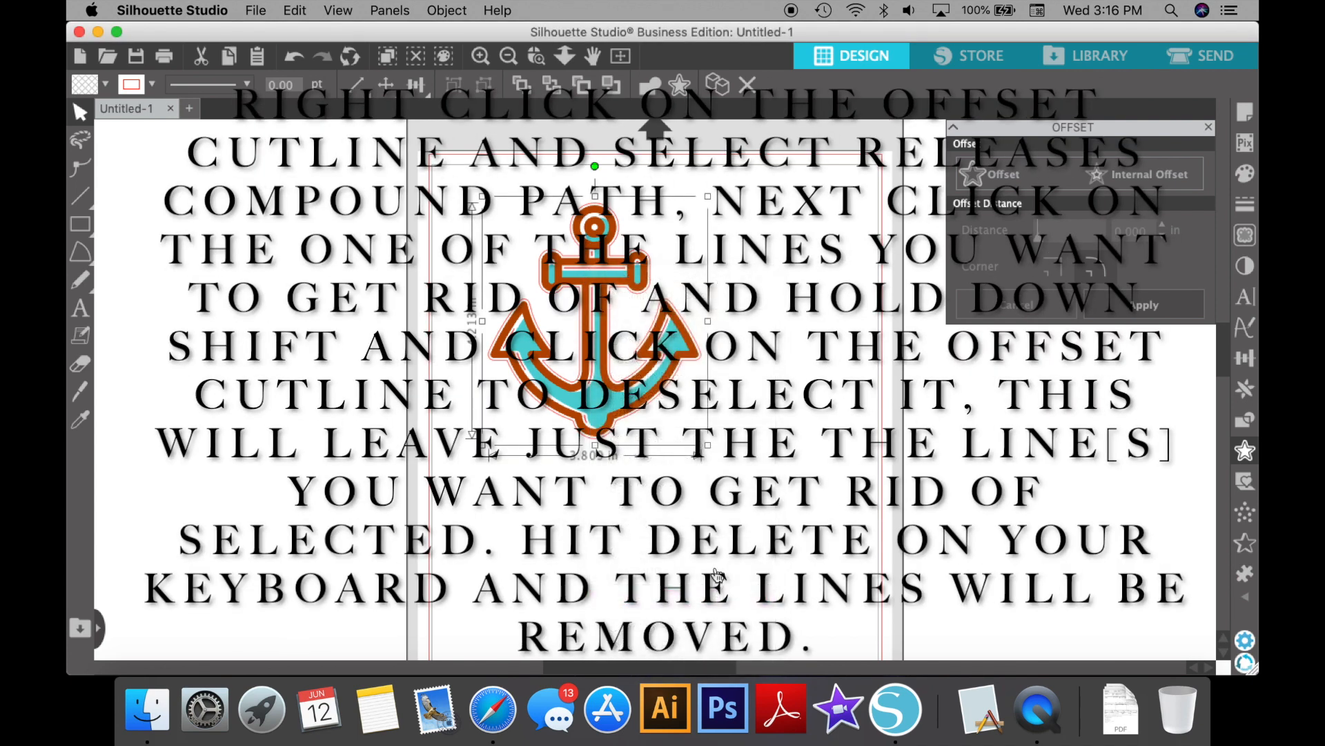
shift+click(653, 409)
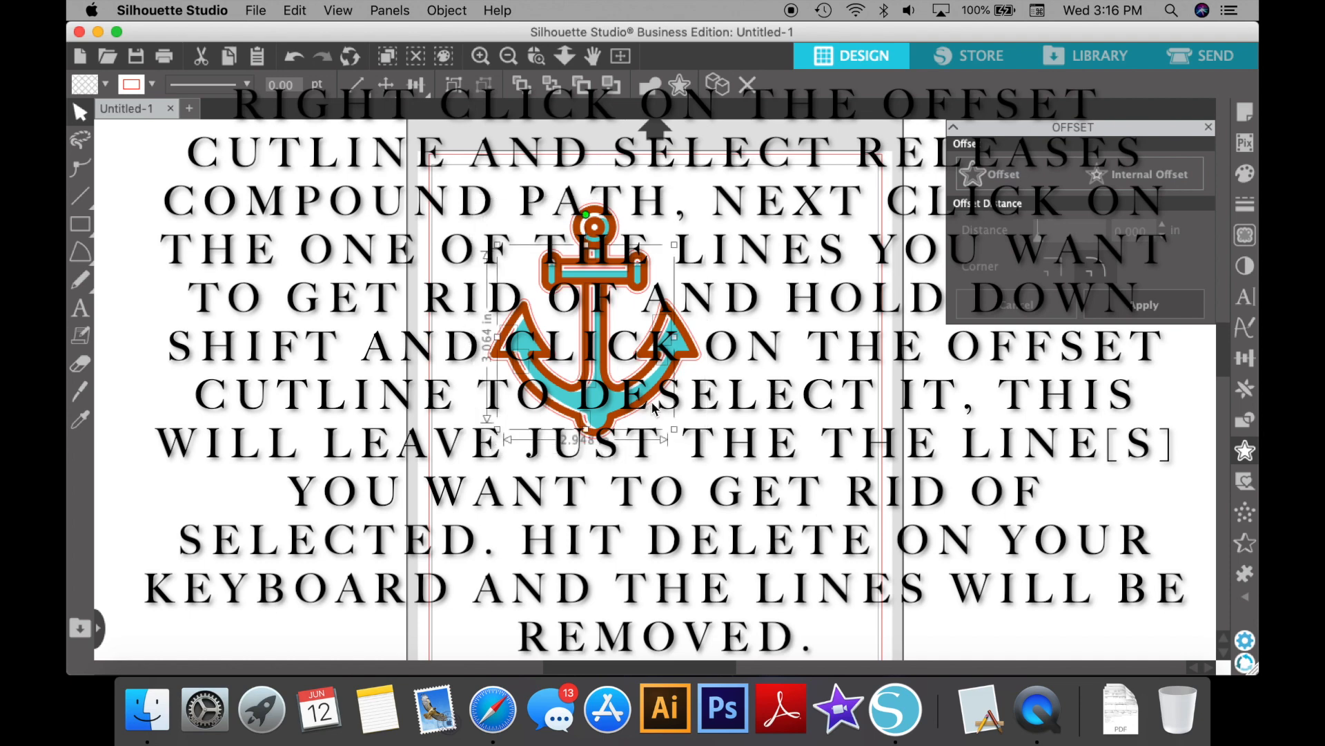
key(Delete)
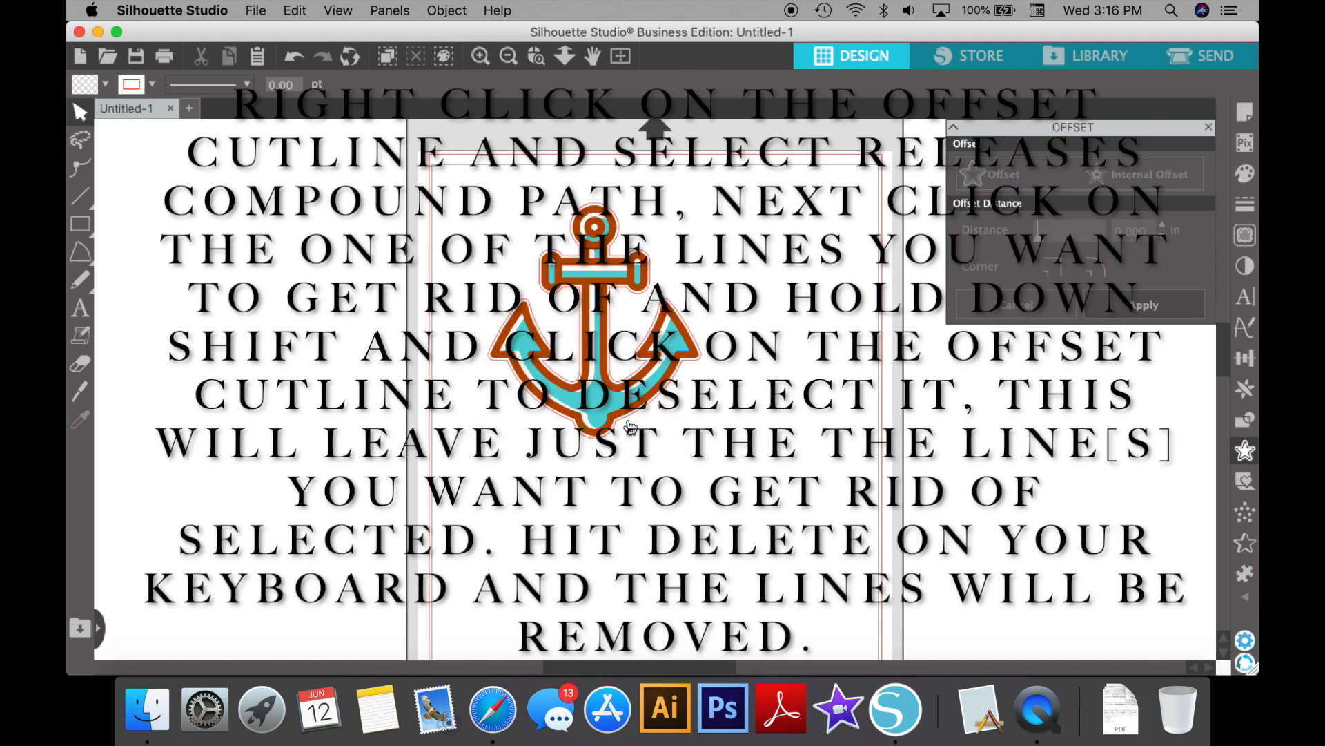
- Select the anchor together with its outline and scale both down proportionally to about 1.14 in wide
drag(684, 209, 542, 472)
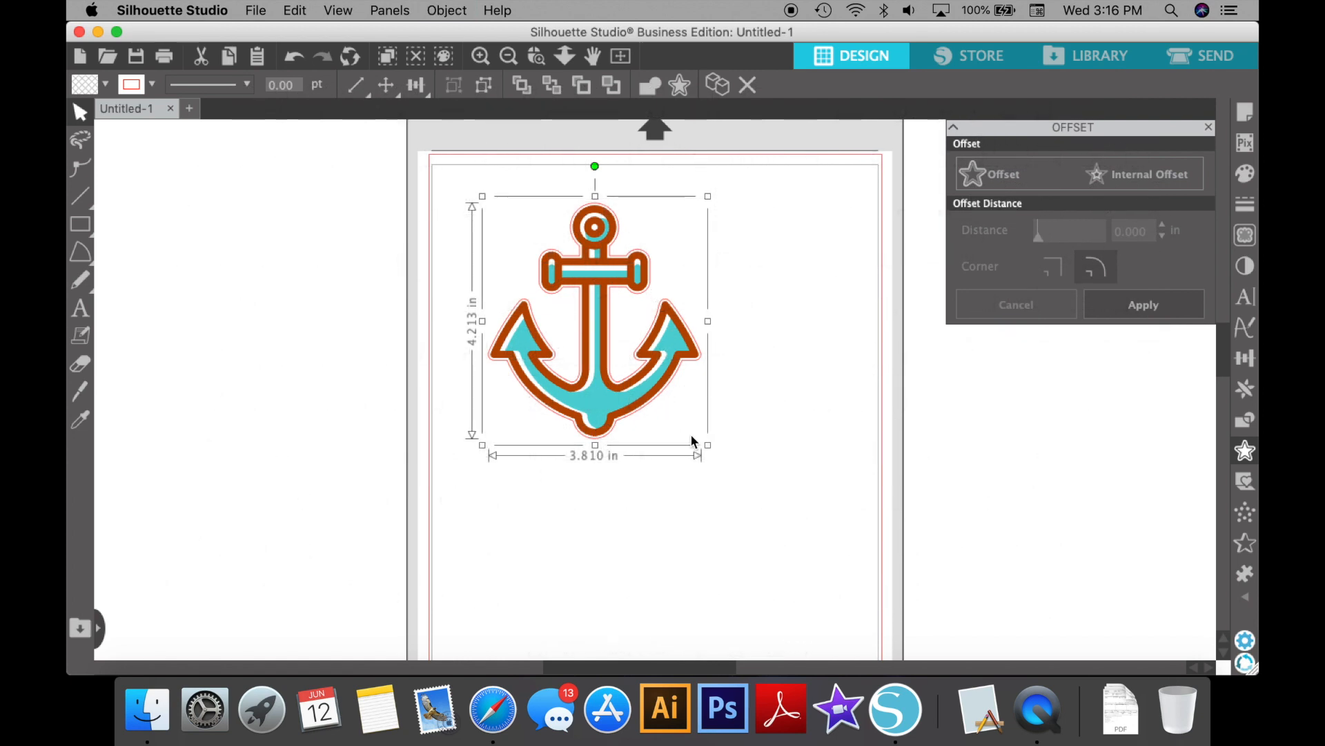
drag(708, 447, 576, 250)
click(481, 55)
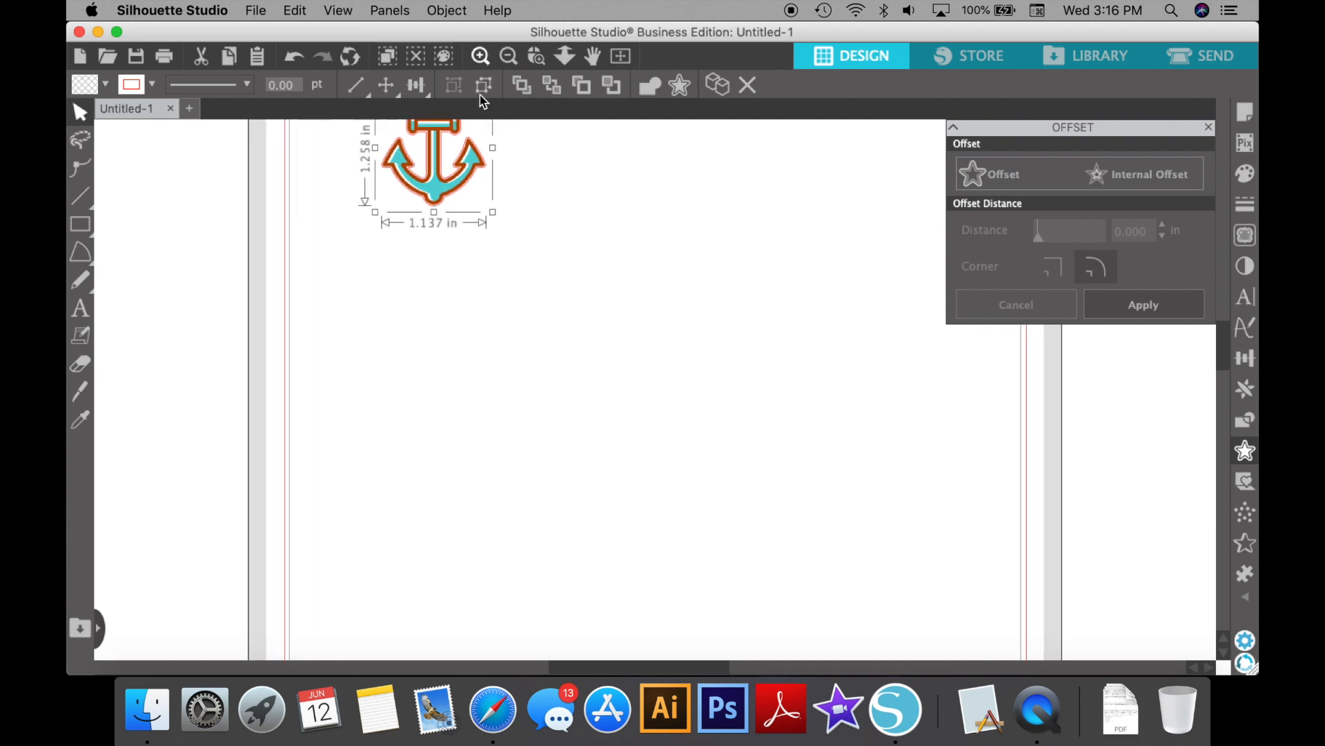
scroll(490, 351, up, 5)
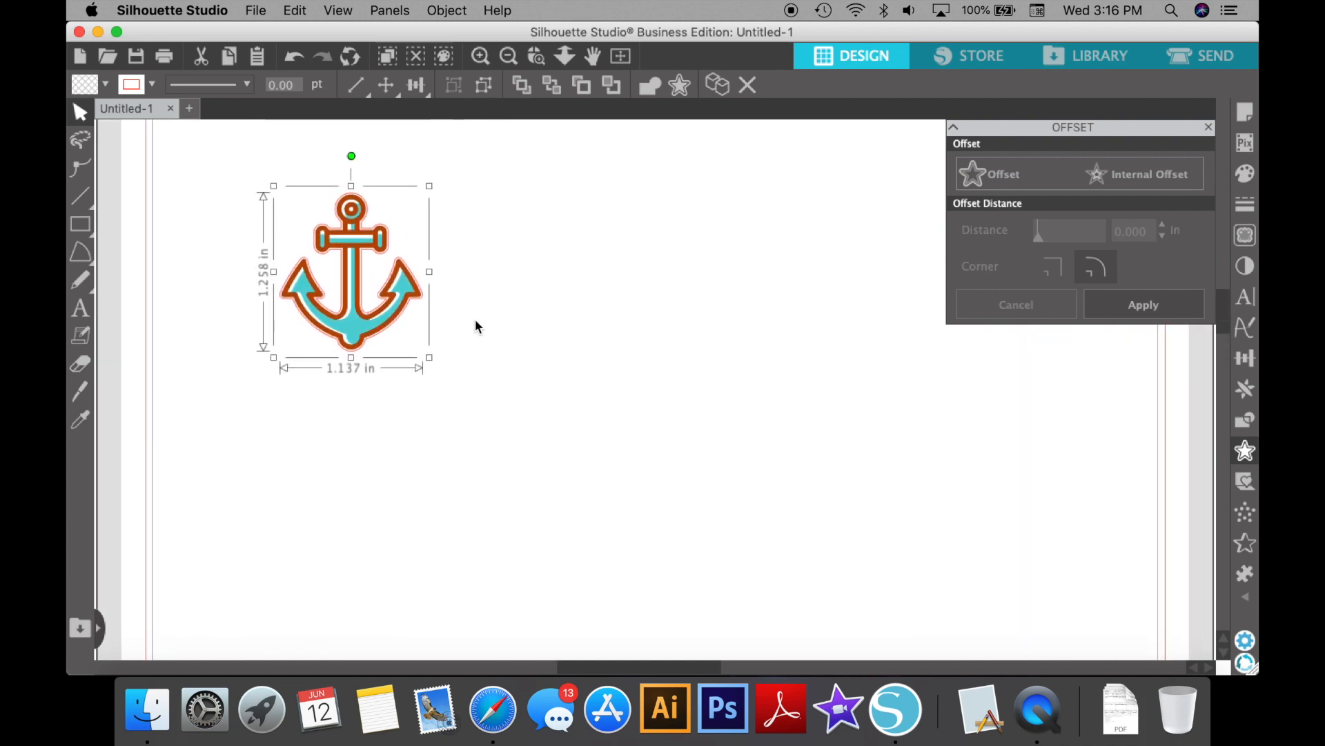
- Delete the offset outline around the scaled-down anchor, keeping the anchor artwork itself
right_click(394, 322)
click(491, 603)
click(506, 438)
click(363, 350)
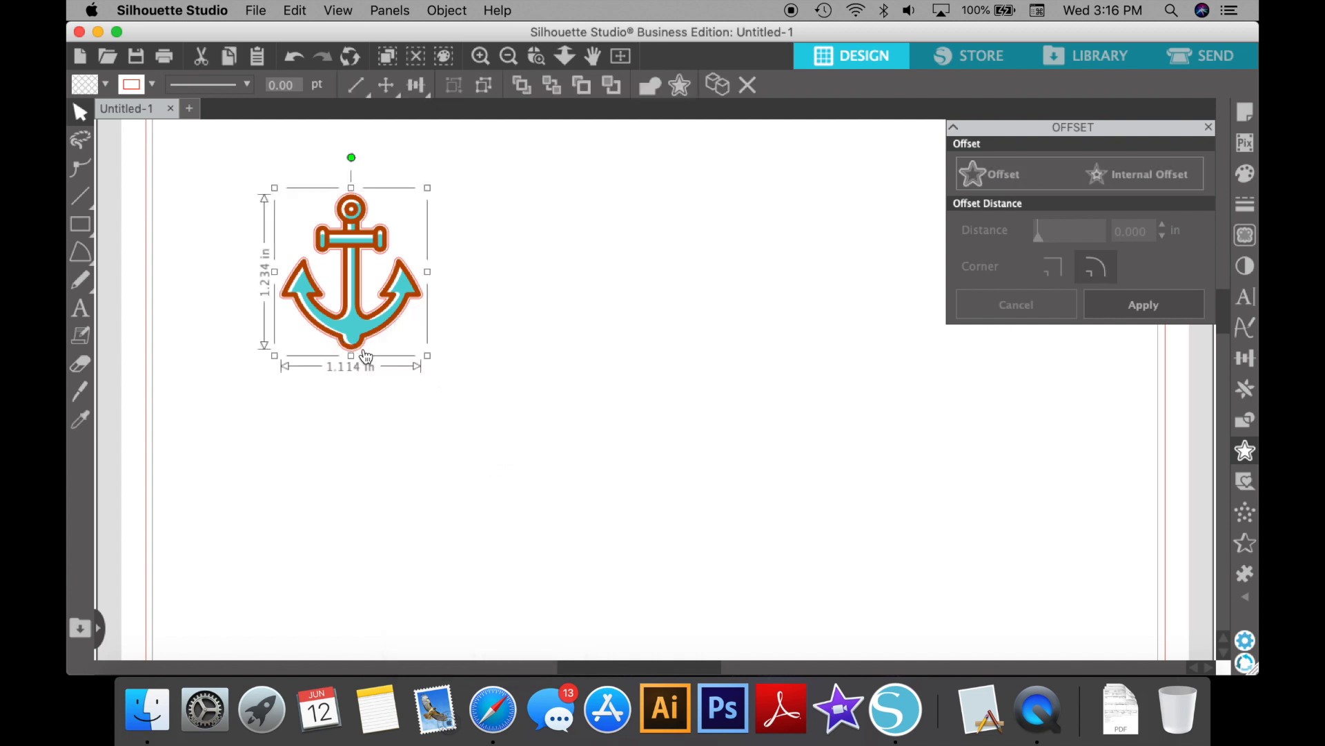
key(Delete)
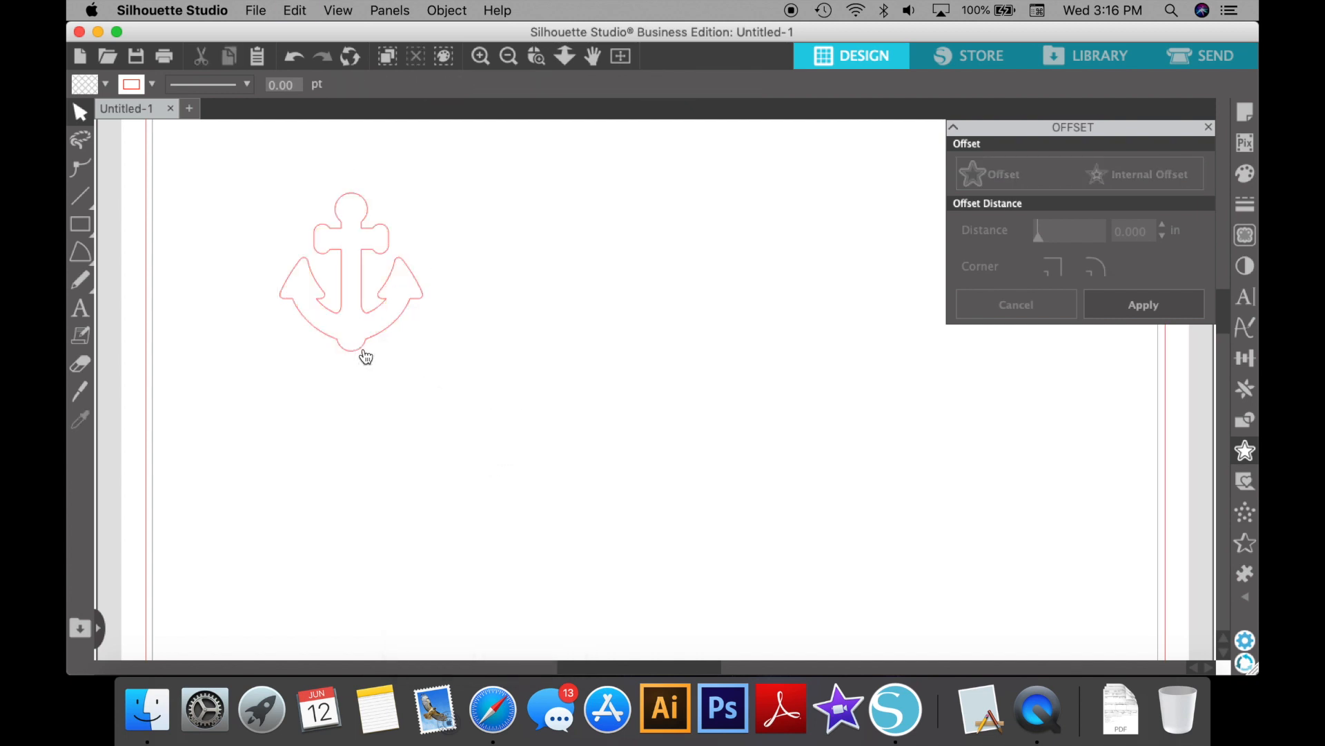
key(super+z)
click(383, 337)
click(382, 339)
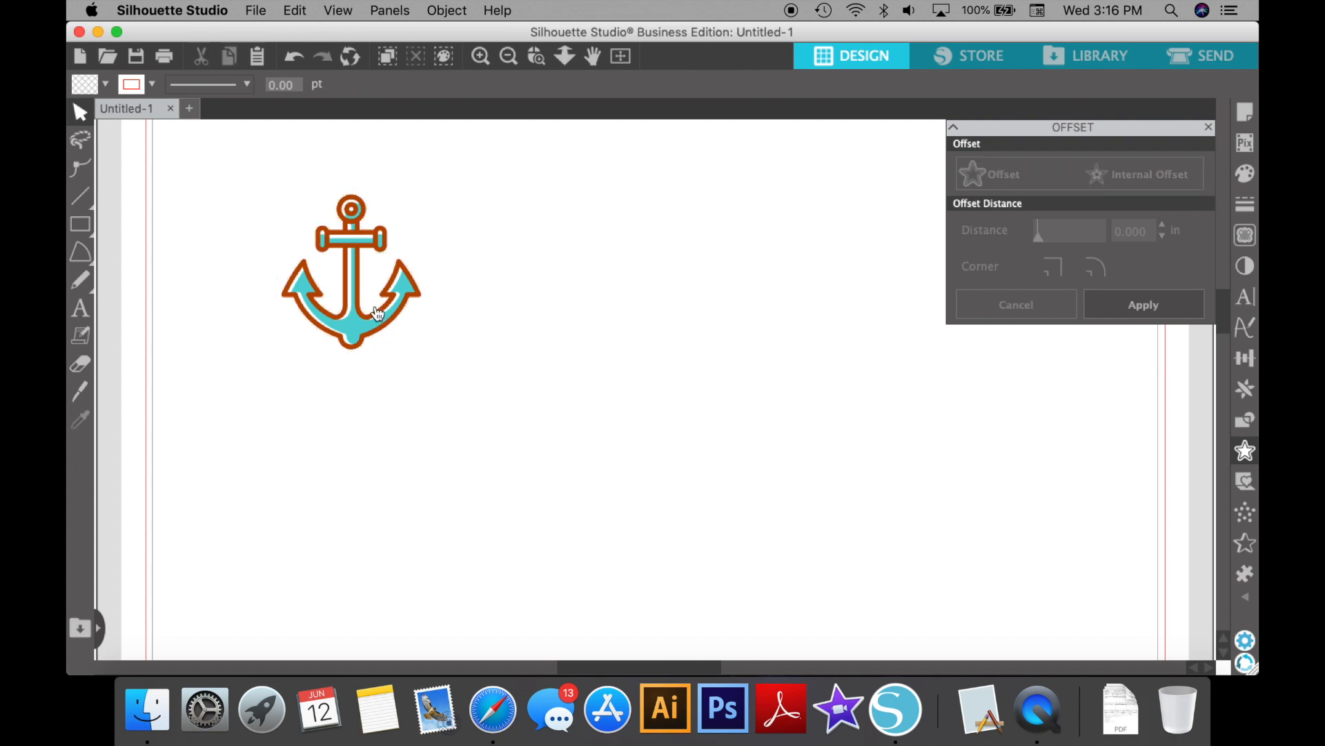
click(377, 304)
click(1007, 177)
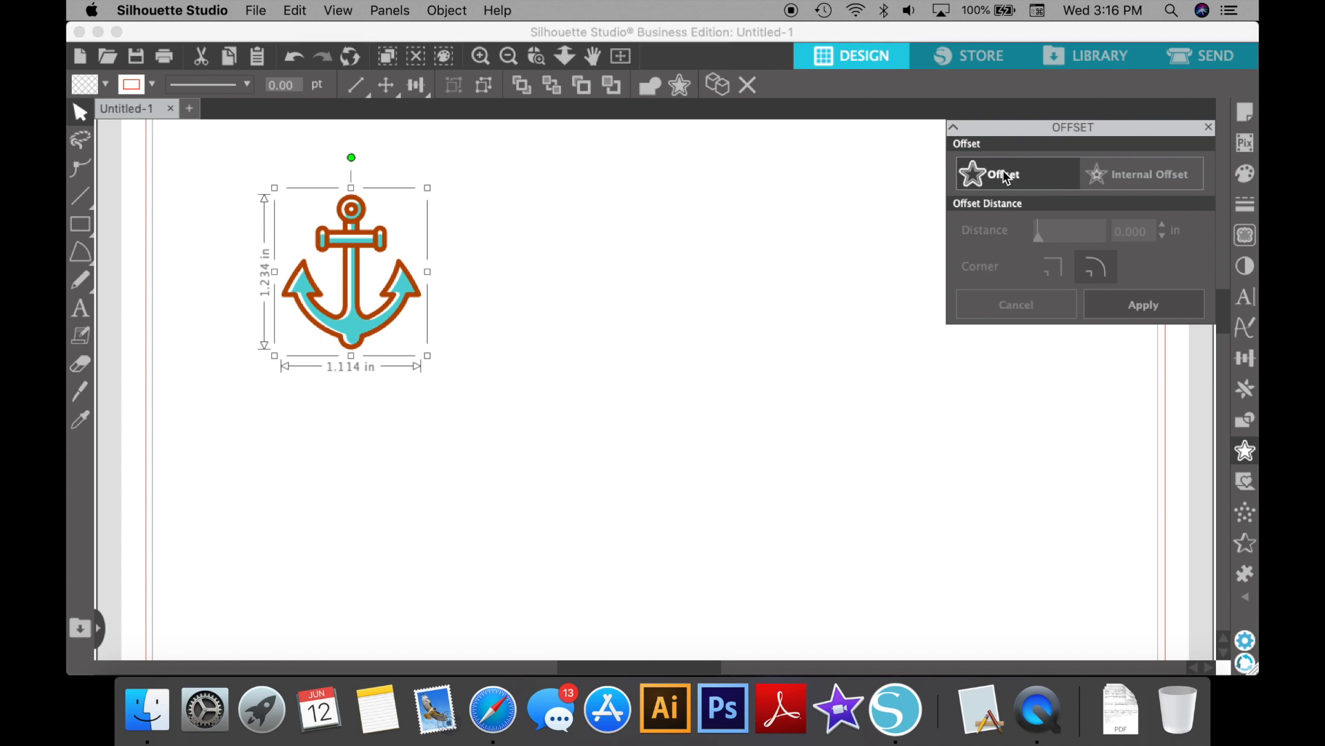
drag(1127, 232, 1233, 247)
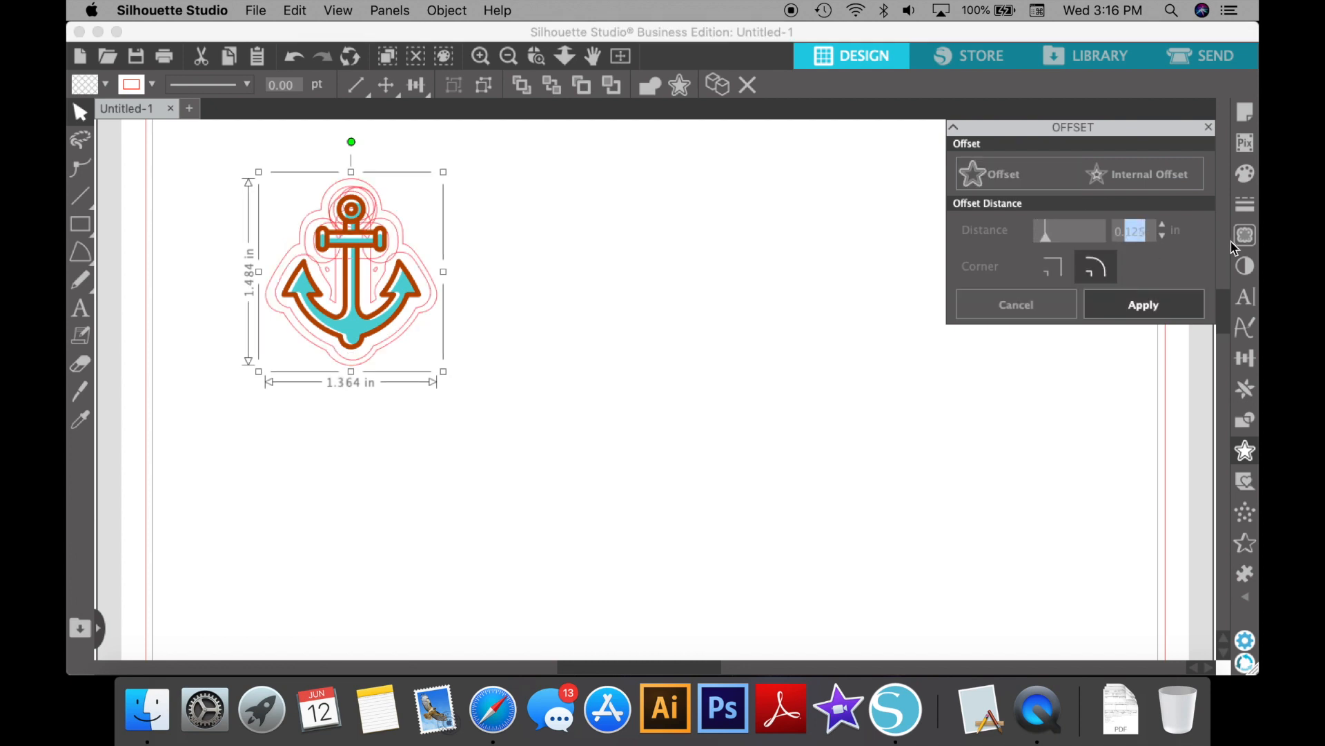
text(050)
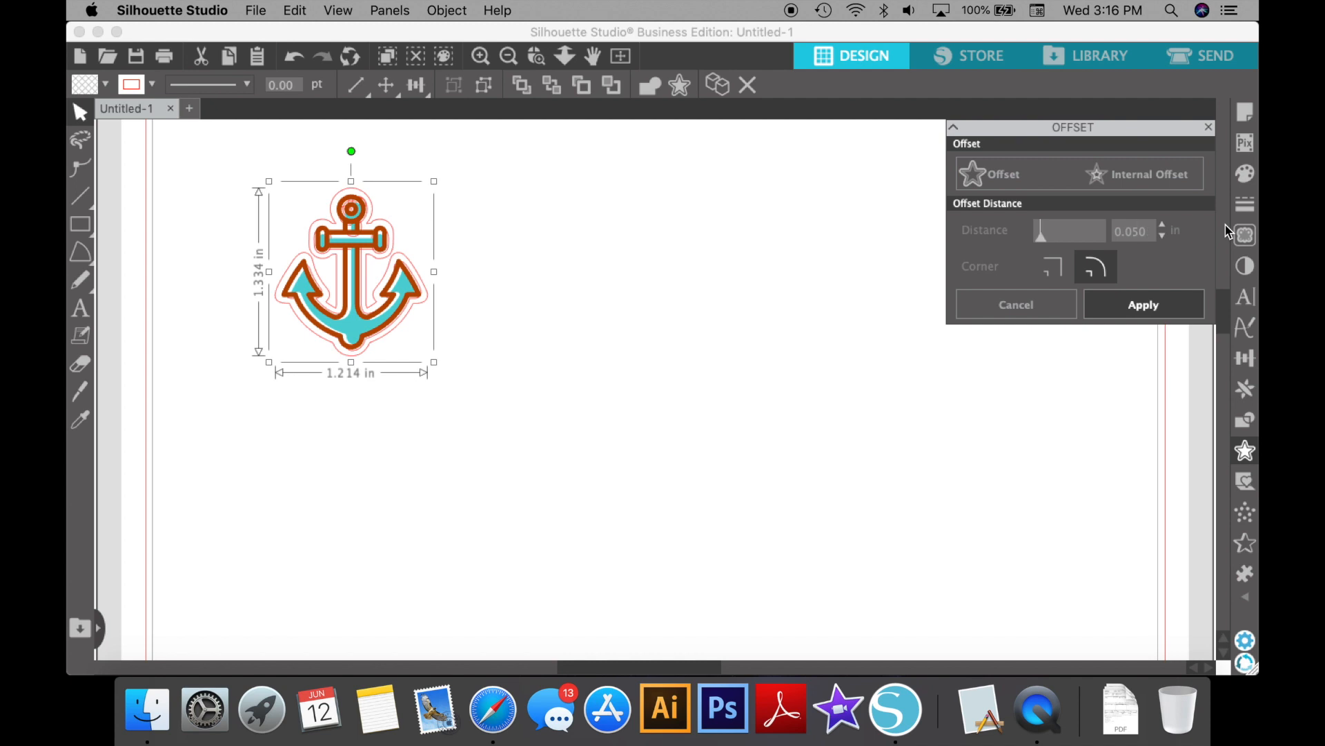
click(1042, 305)
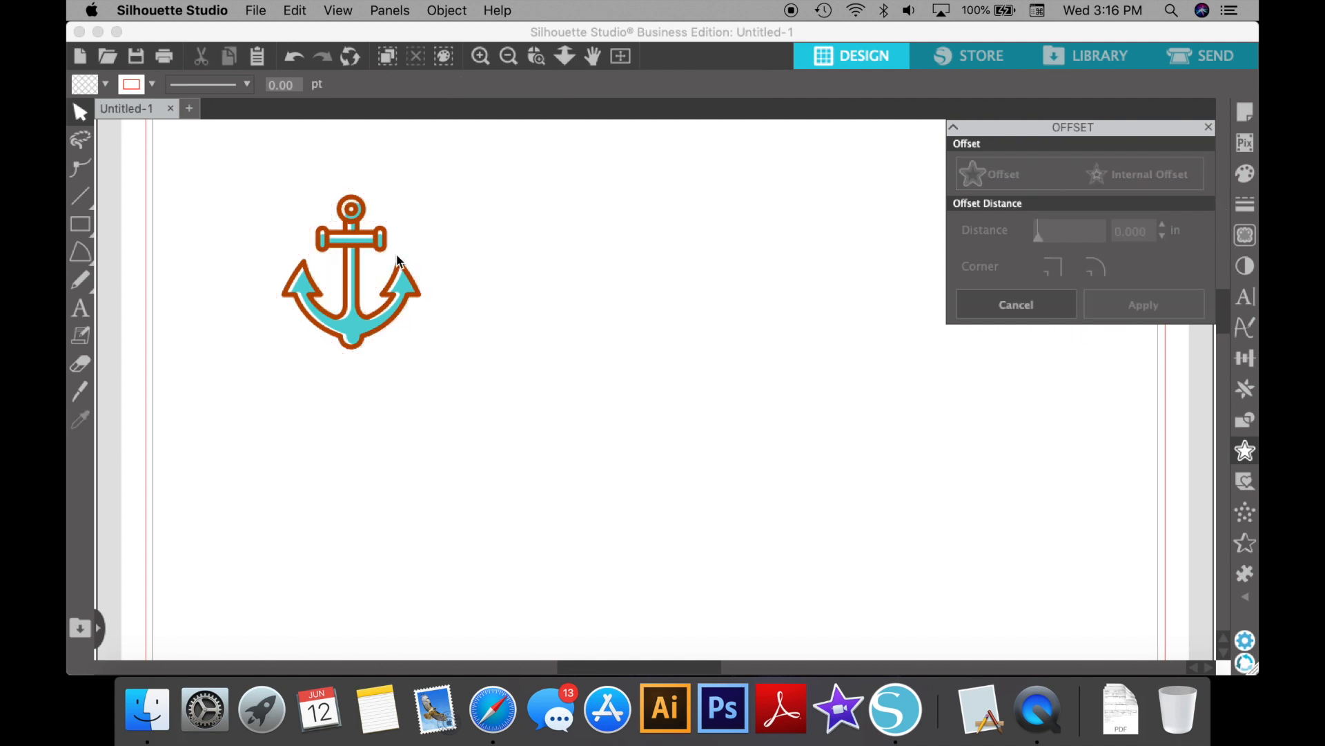
- Apply an Offset of 0.05 in with rounded corners around the anchor and deselect it
click(406, 287)
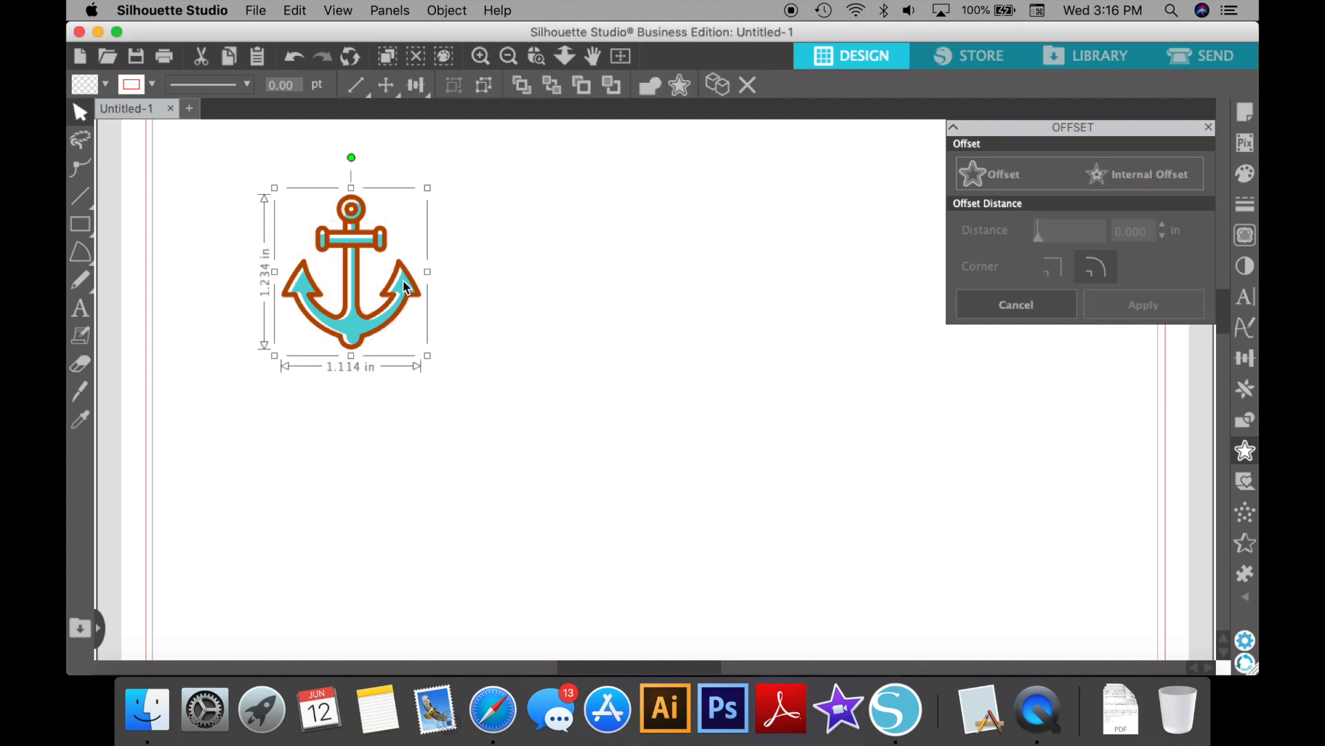
click(1012, 180)
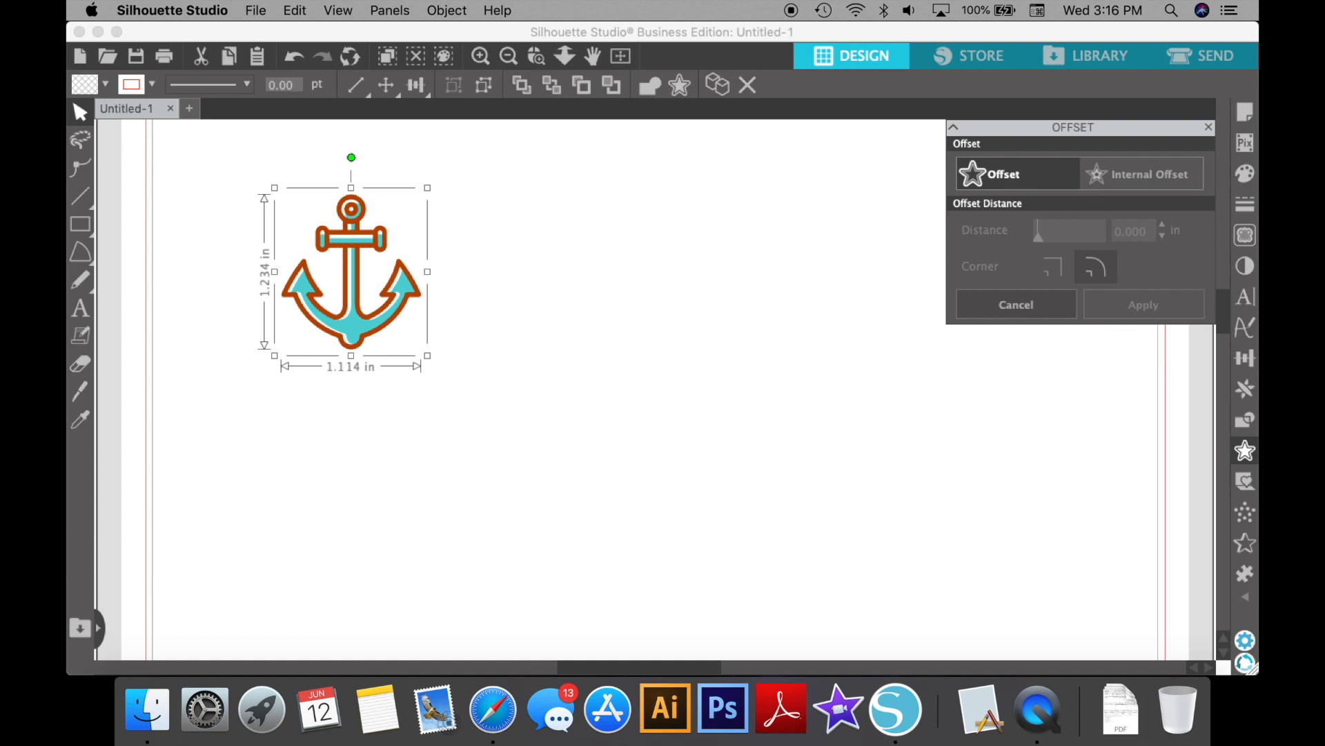
click(1126, 234)
text(0.0)
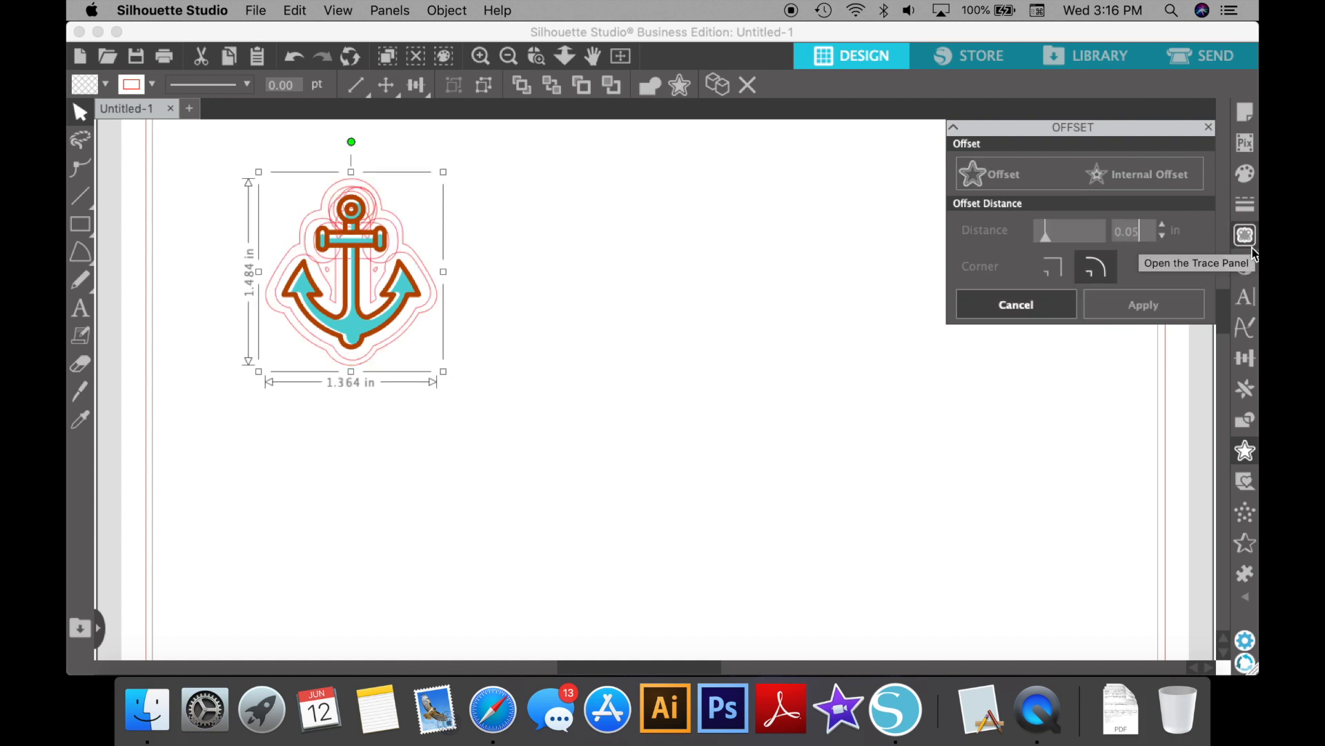
text(5)
key(Return)
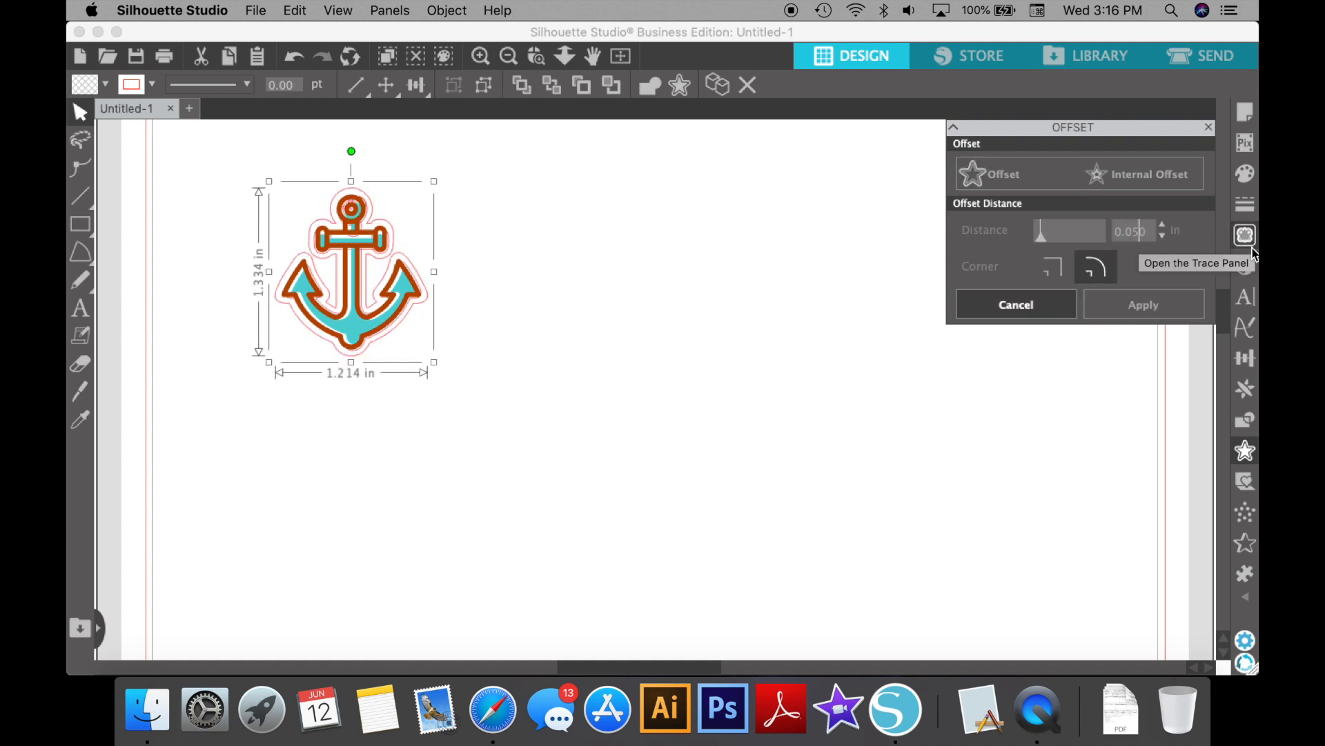
click(1147, 304)
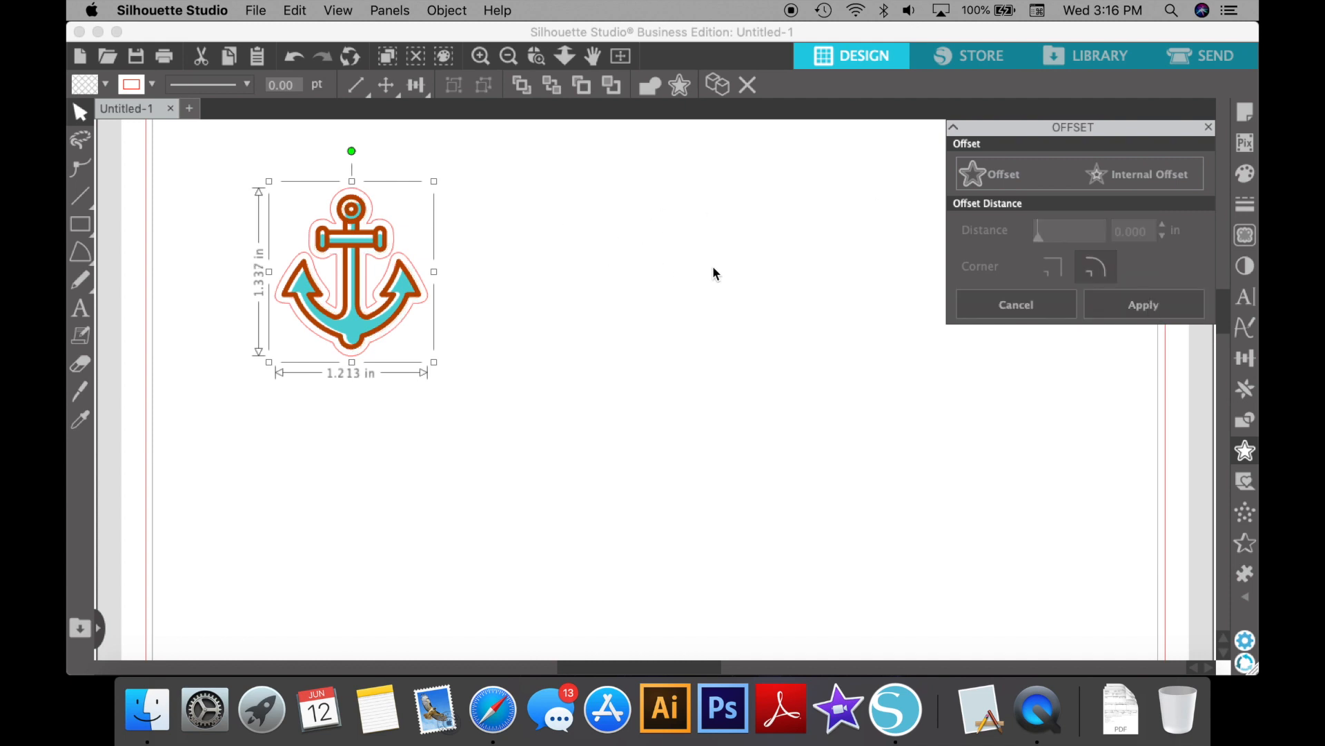
click(646, 247)
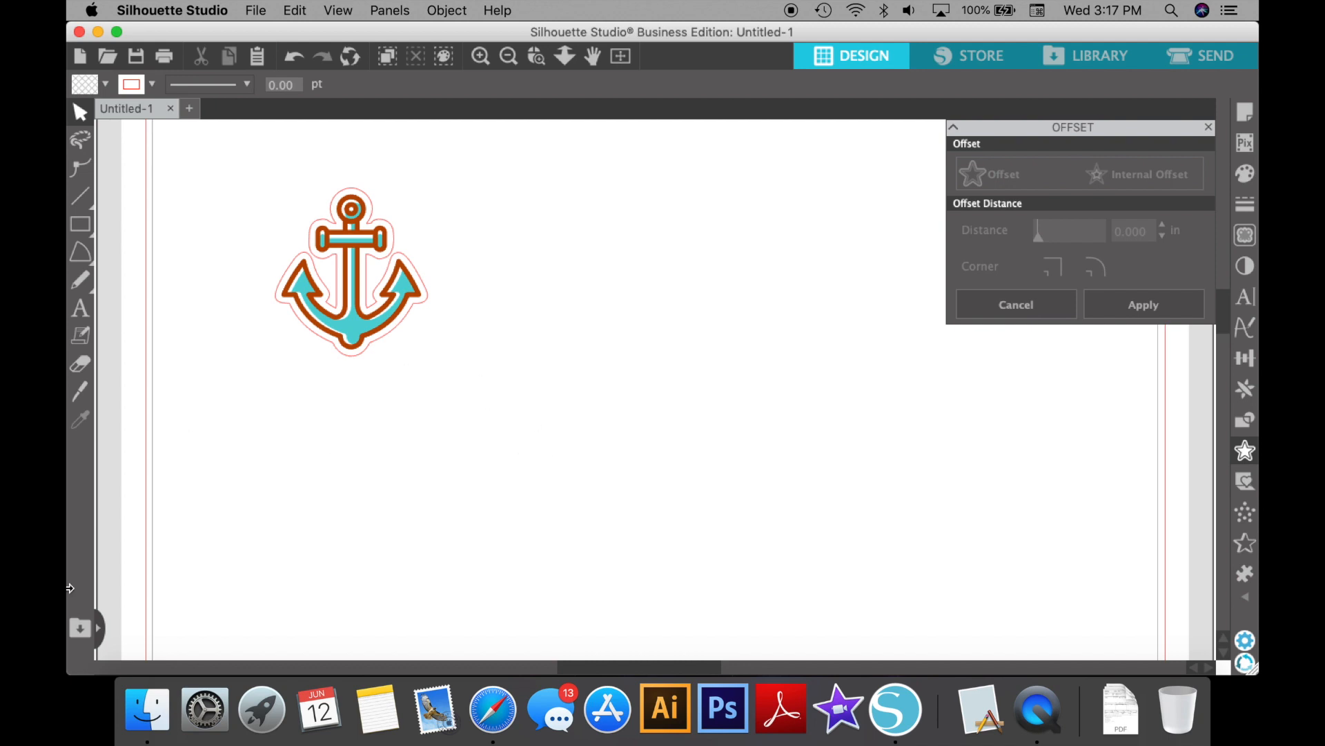
- Import beach-ball.png from the png folder of the 120641-summertime-elements pack onto the page, to the right of the anchor
click(147, 709)
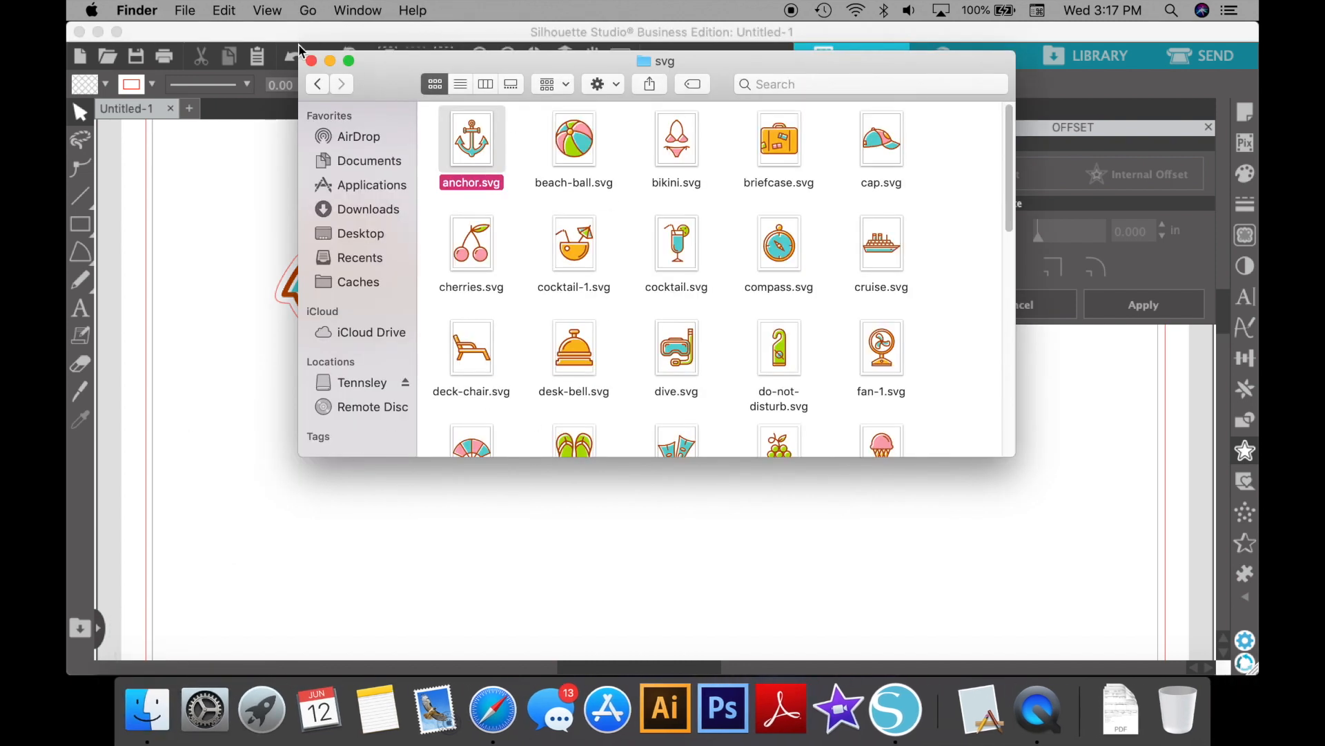
click(321, 94)
click(678, 135)
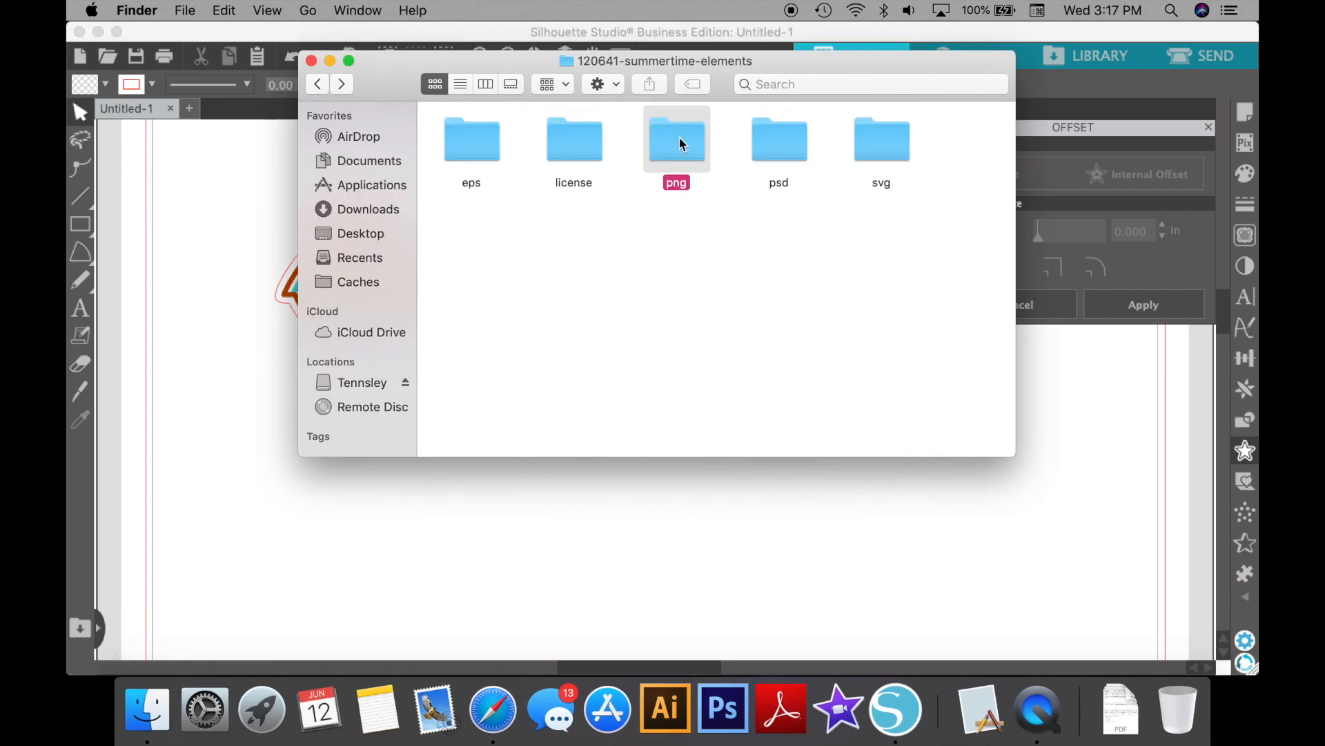
double_click(678, 136)
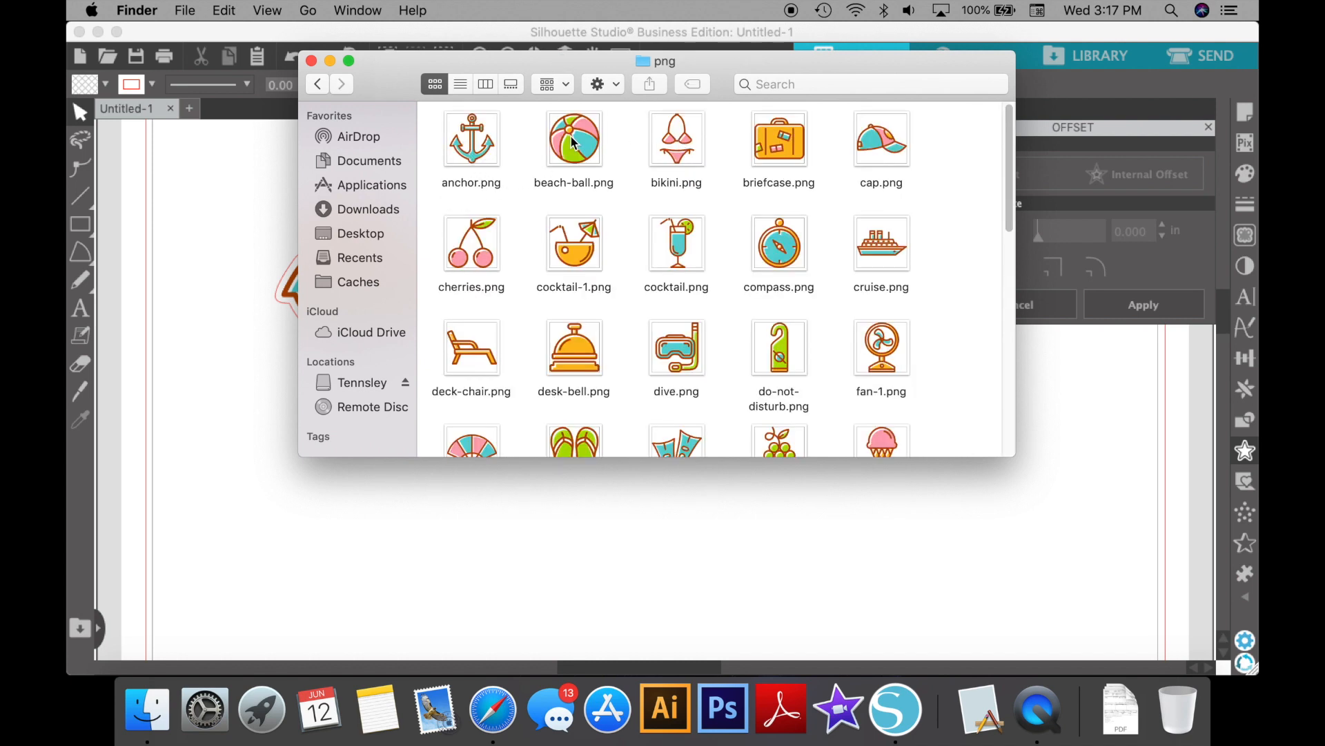
drag(573, 141, 644, 261)
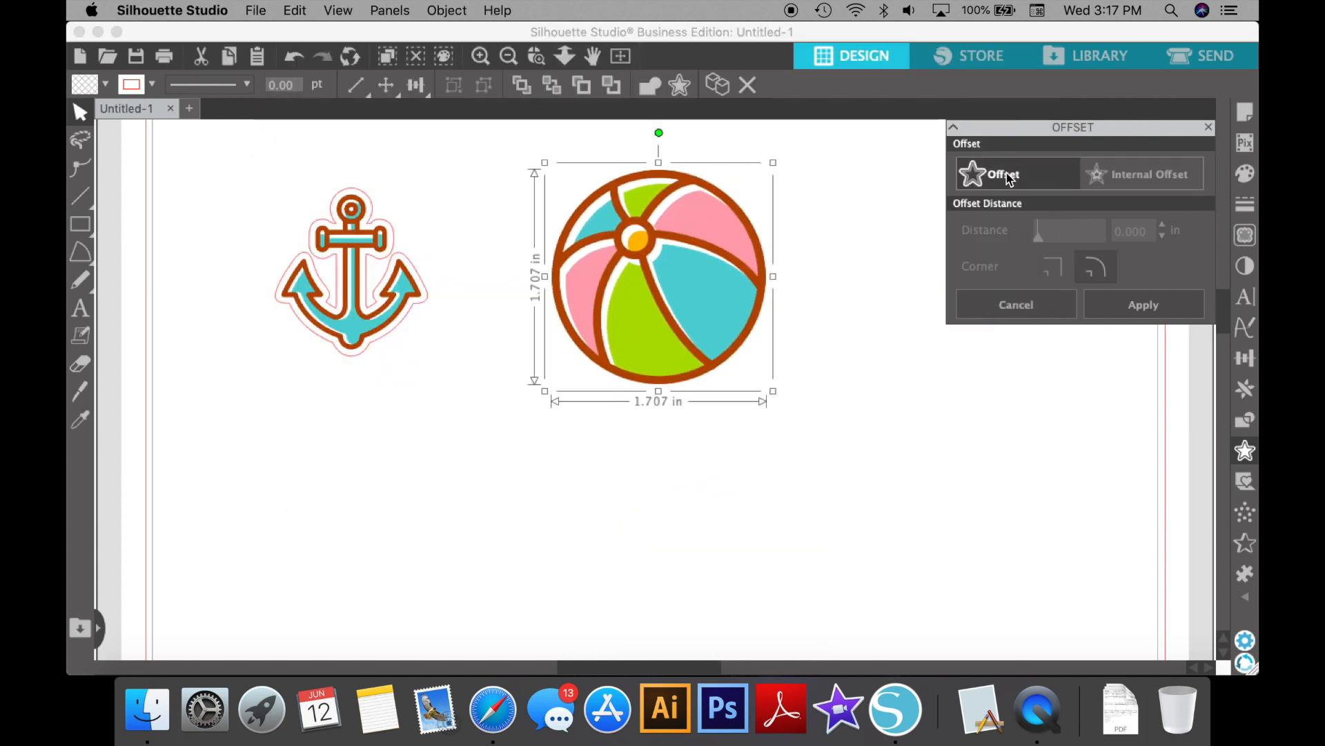
- Trace and detach the beach ball, using a trace area around the whole image and a 100% threshold
click(1008, 176)
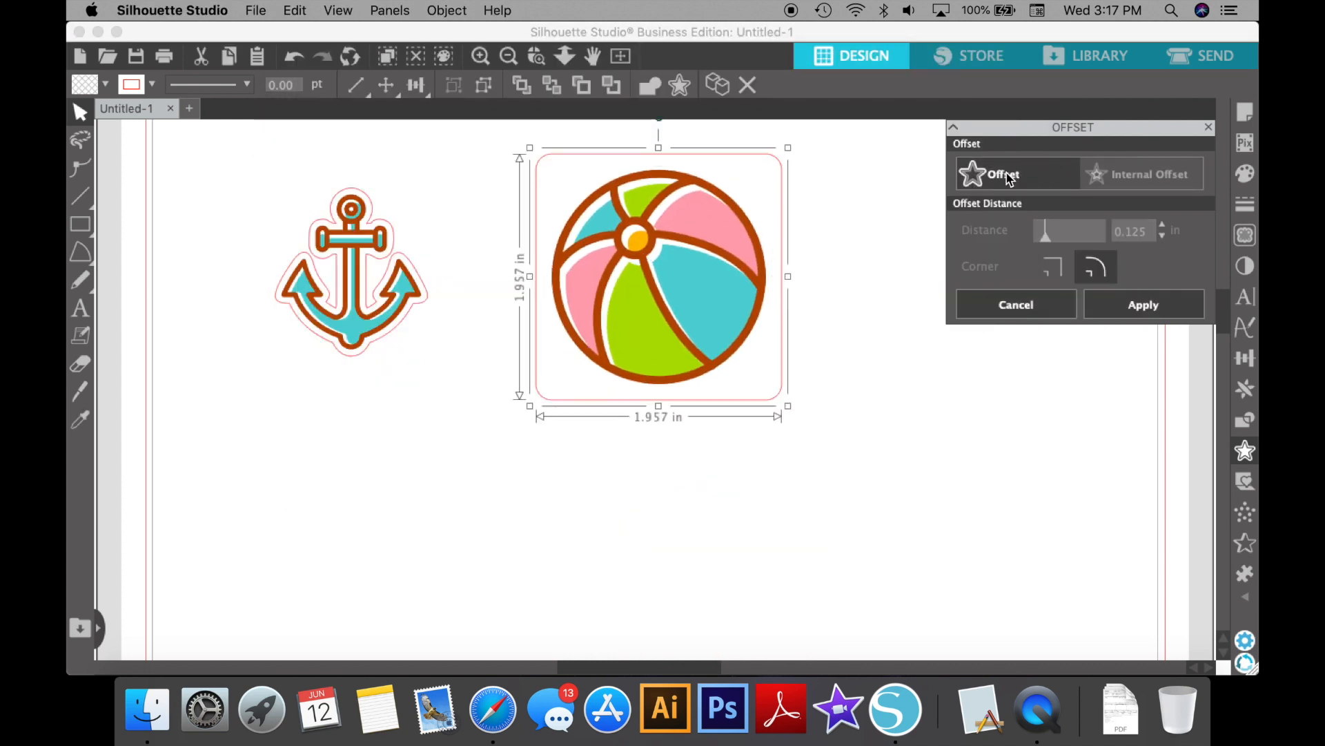
click(1054, 314)
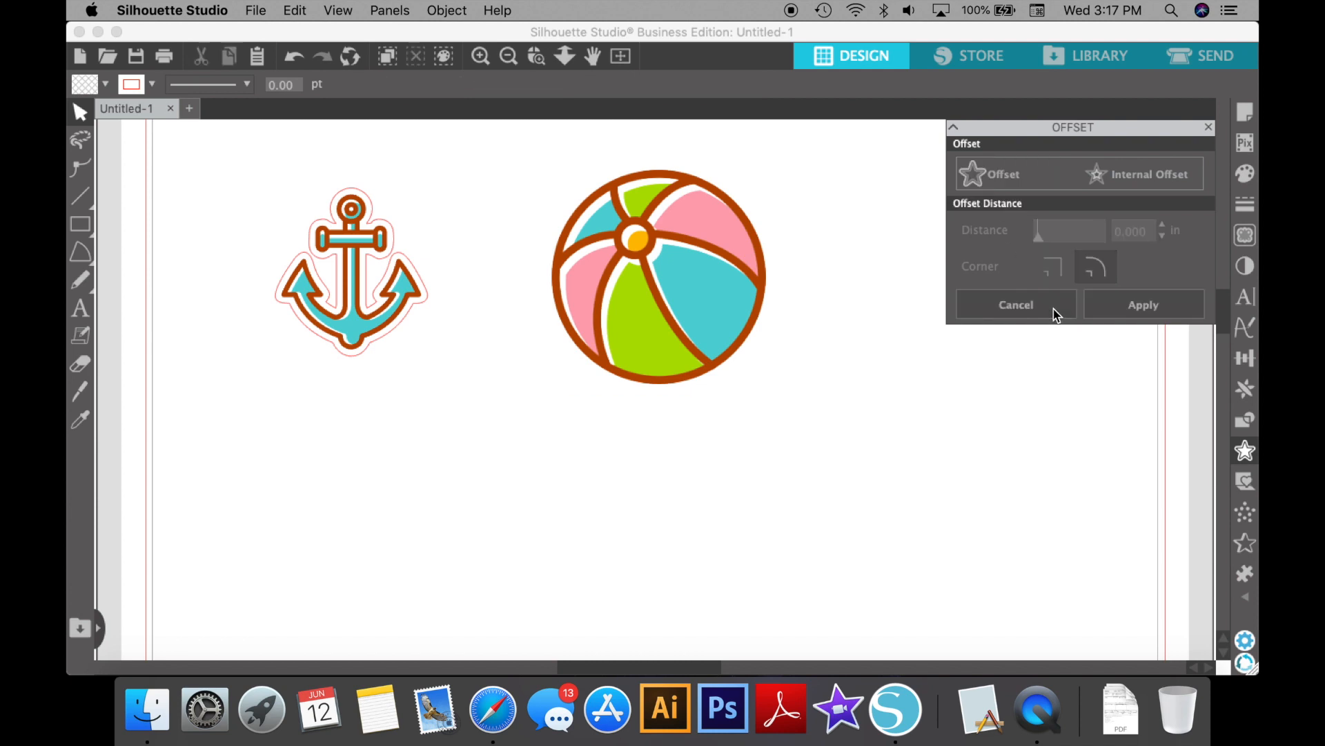
click(1239, 240)
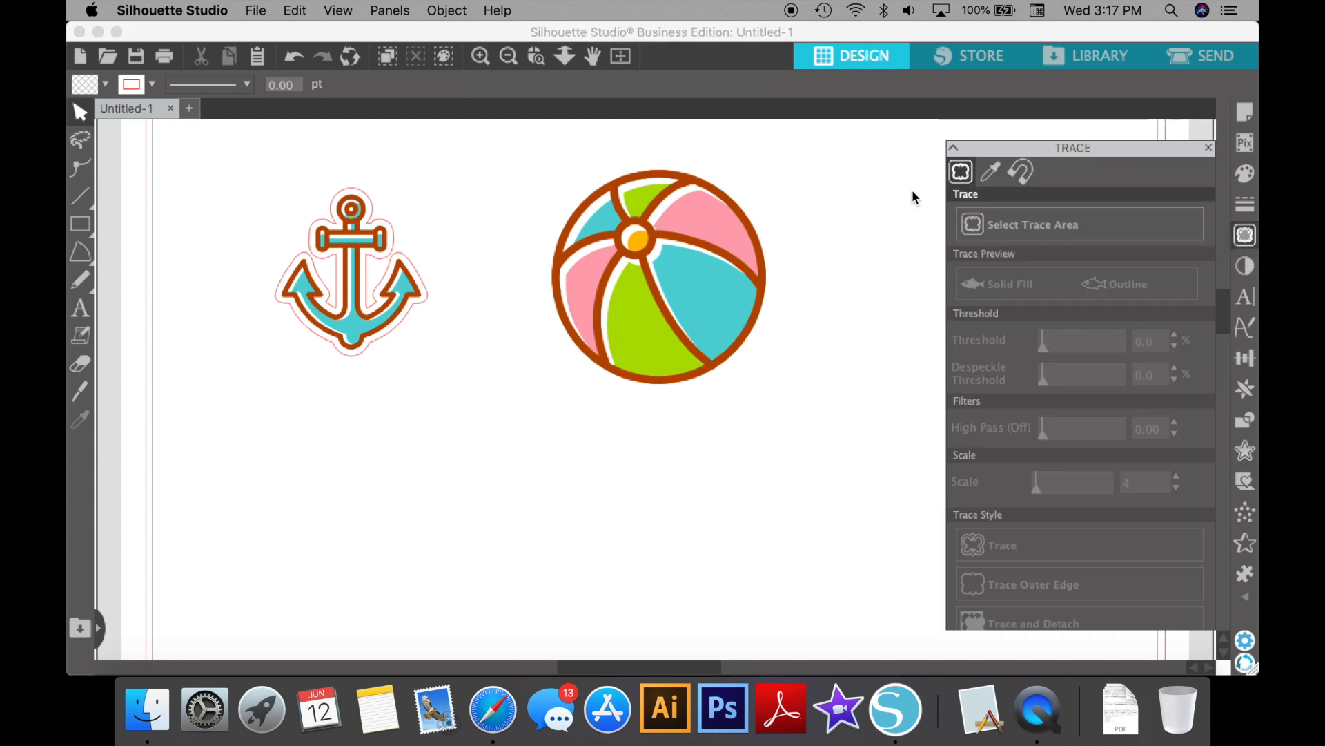
click(1017, 207)
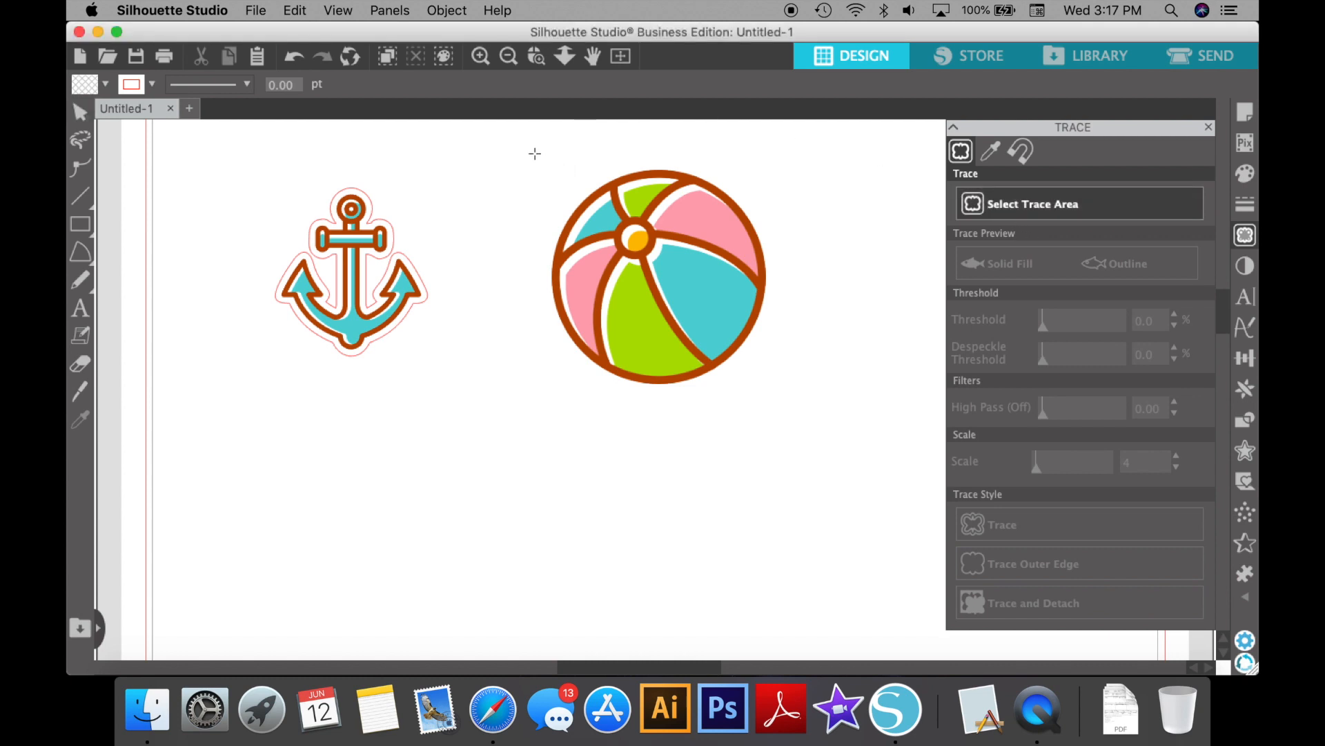
mouse_move(534, 151)
mouse_down()
mouse_move(583, 414)
mouse_move(822, 402)
mouse_move(782, 403)
mouse_up()
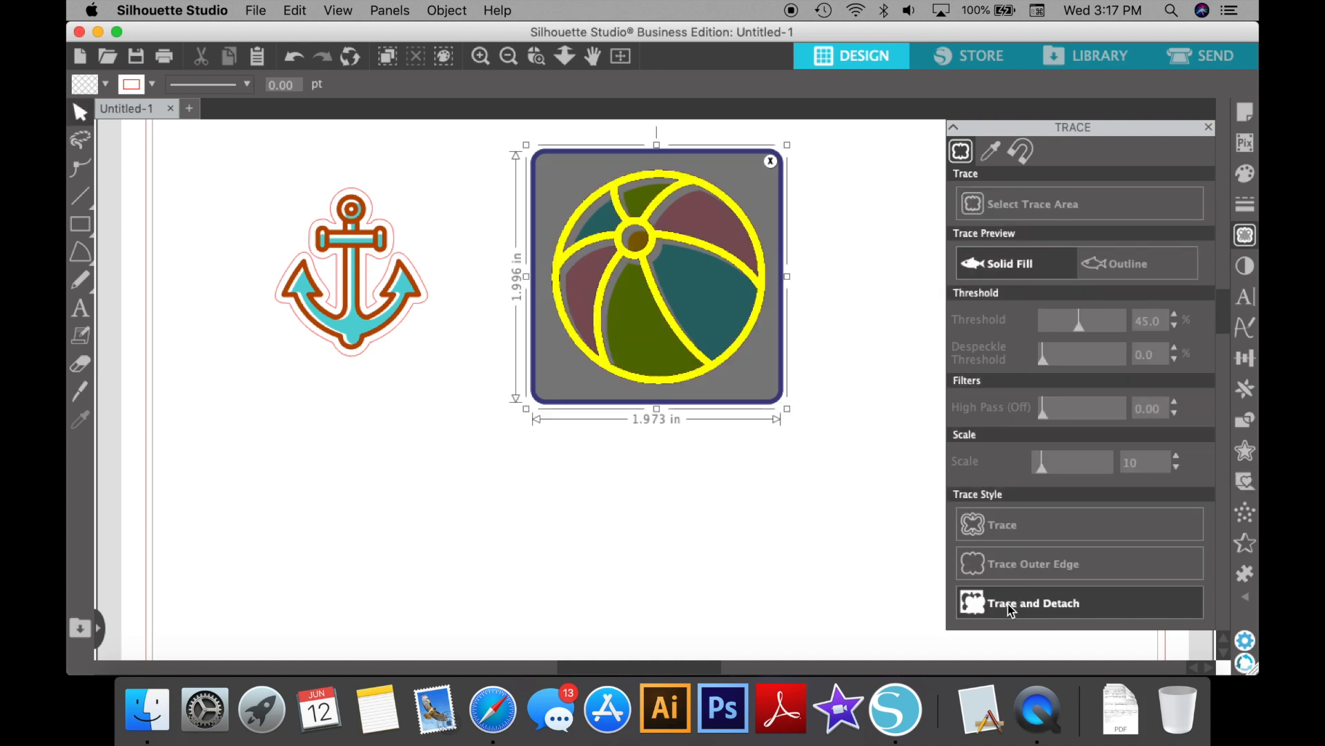
drag(1081, 332, 1174, 332)
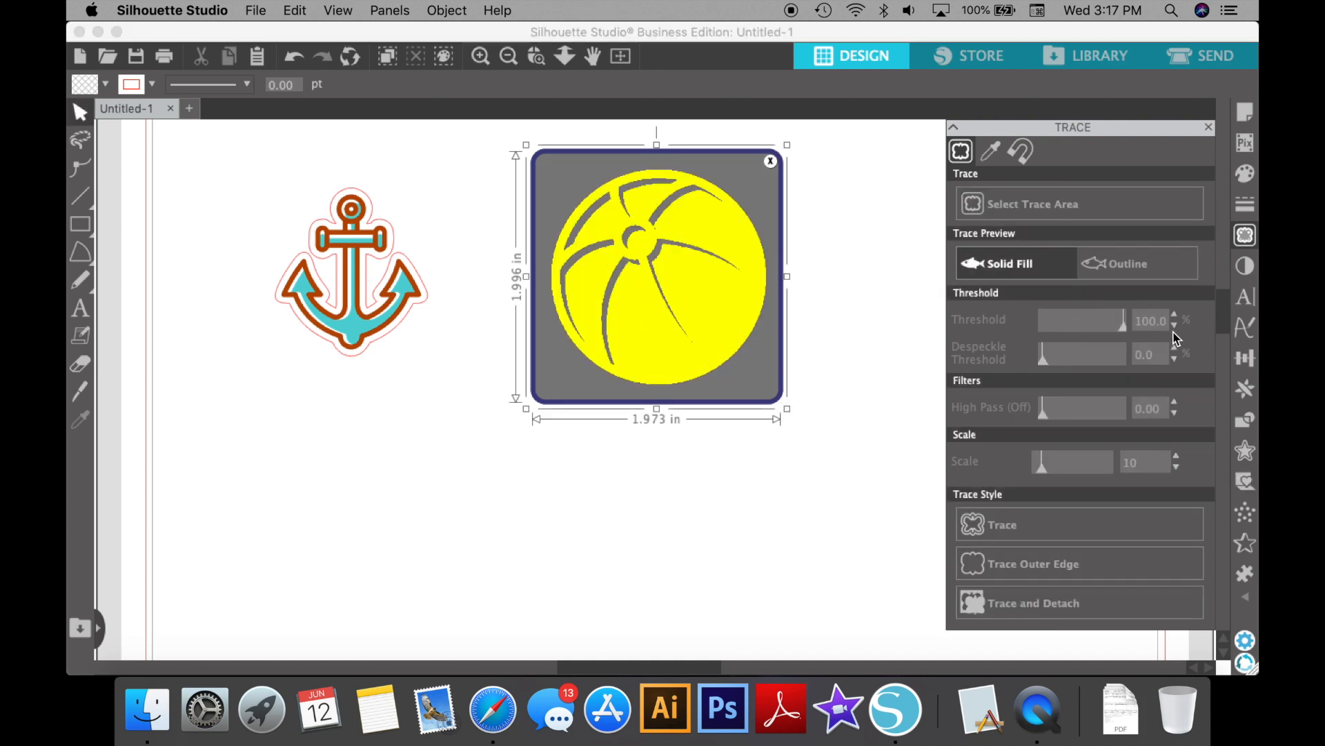
click(1021, 603)
- Move the detached beach ball aside, delete the leftover traced image, and place the ball back beside the anchor
drag(623, 449, 372, 543)
click(541, 217)
drag(510, 164, 891, 469)
key(Delete)
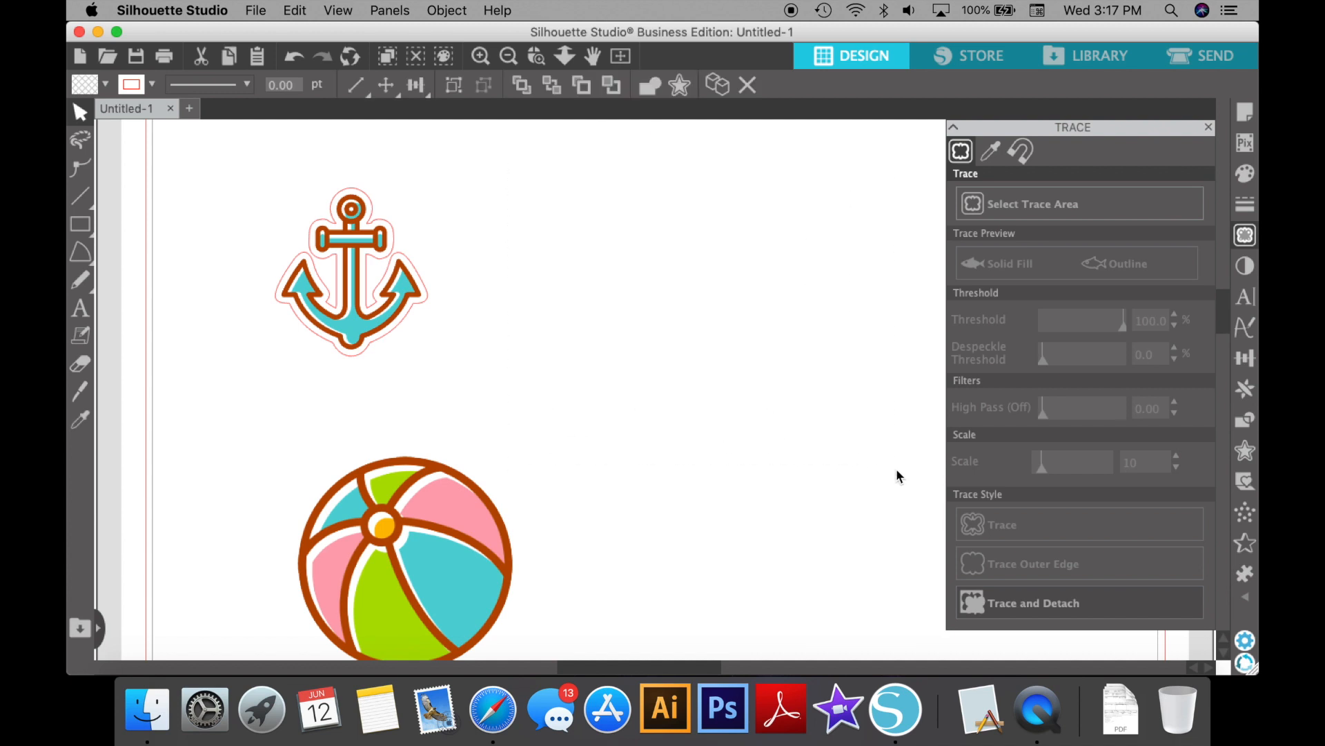
drag(426, 528, 645, 246)
click(670, 138)
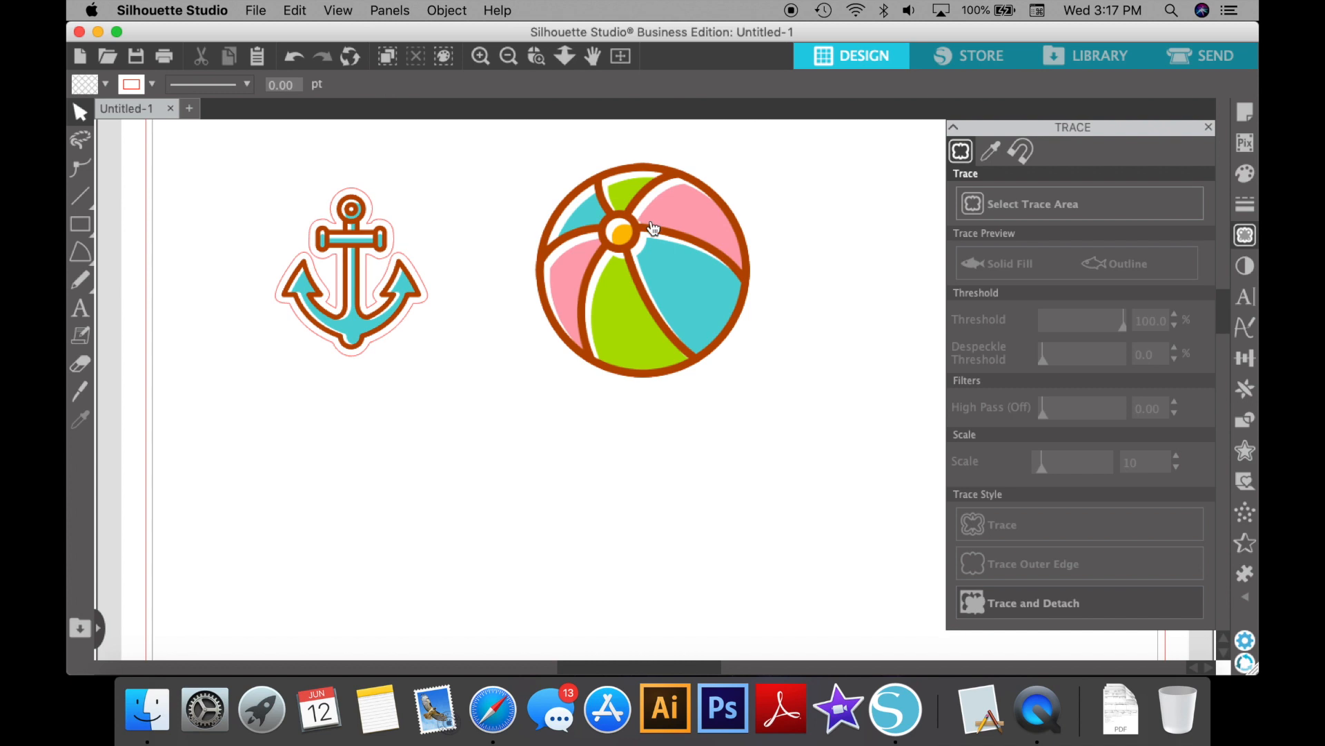
- Apply an Offset with rounded corners around the beach ball, making an outline about 1.81 in wide, and deselect it
click(659, 176)
click(680, 85)
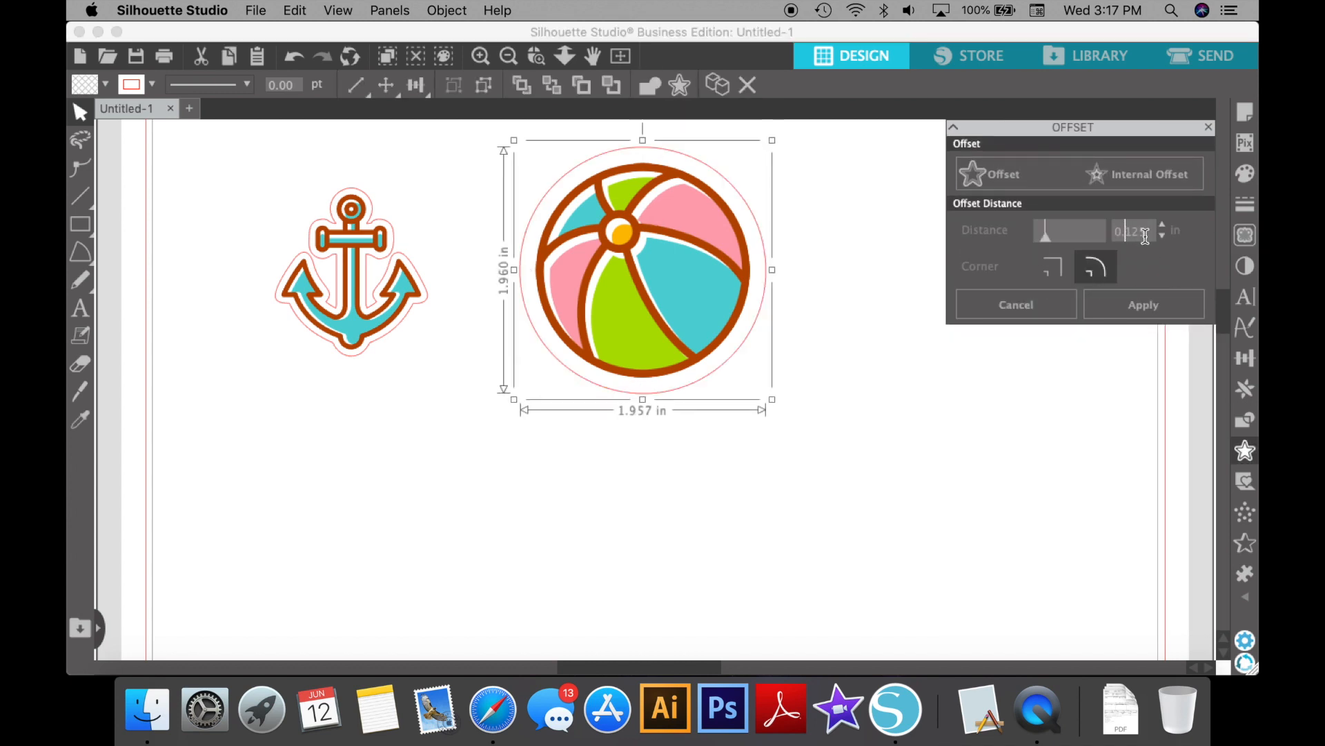
click(1181, 195)
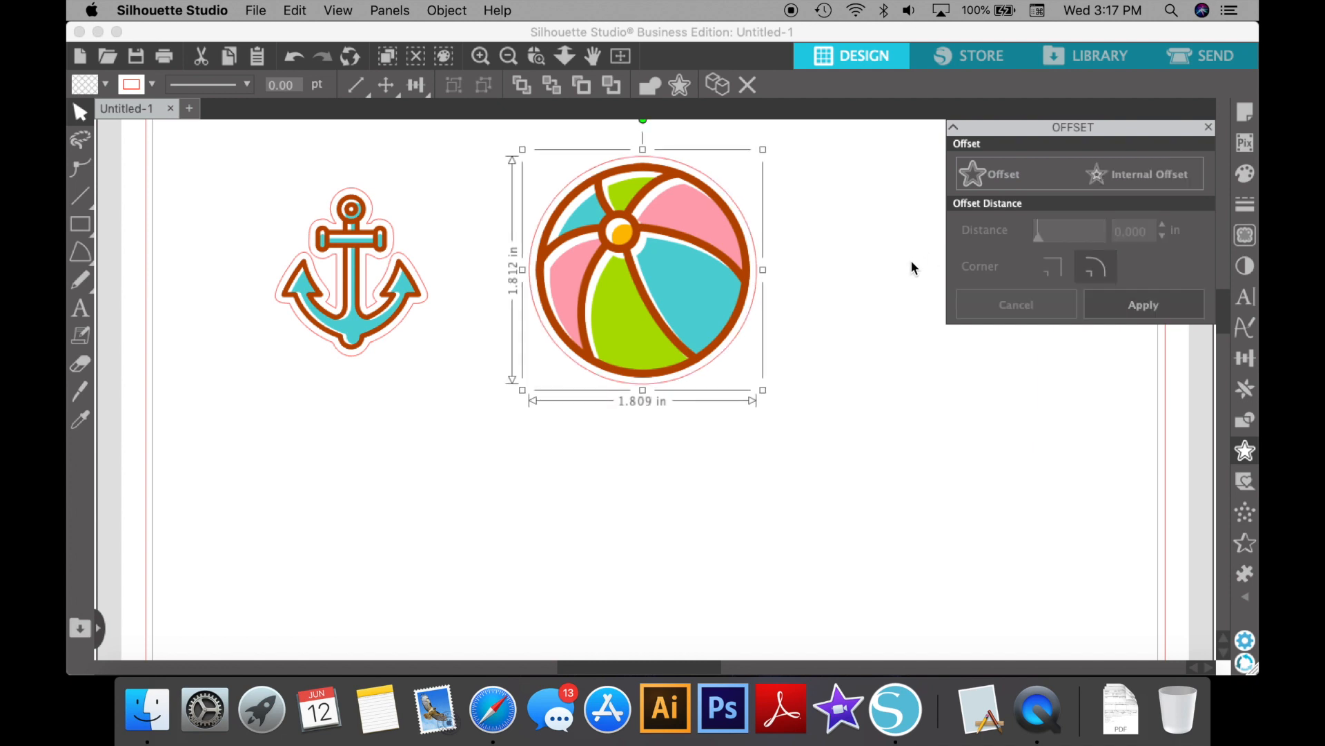
click(861, 231)
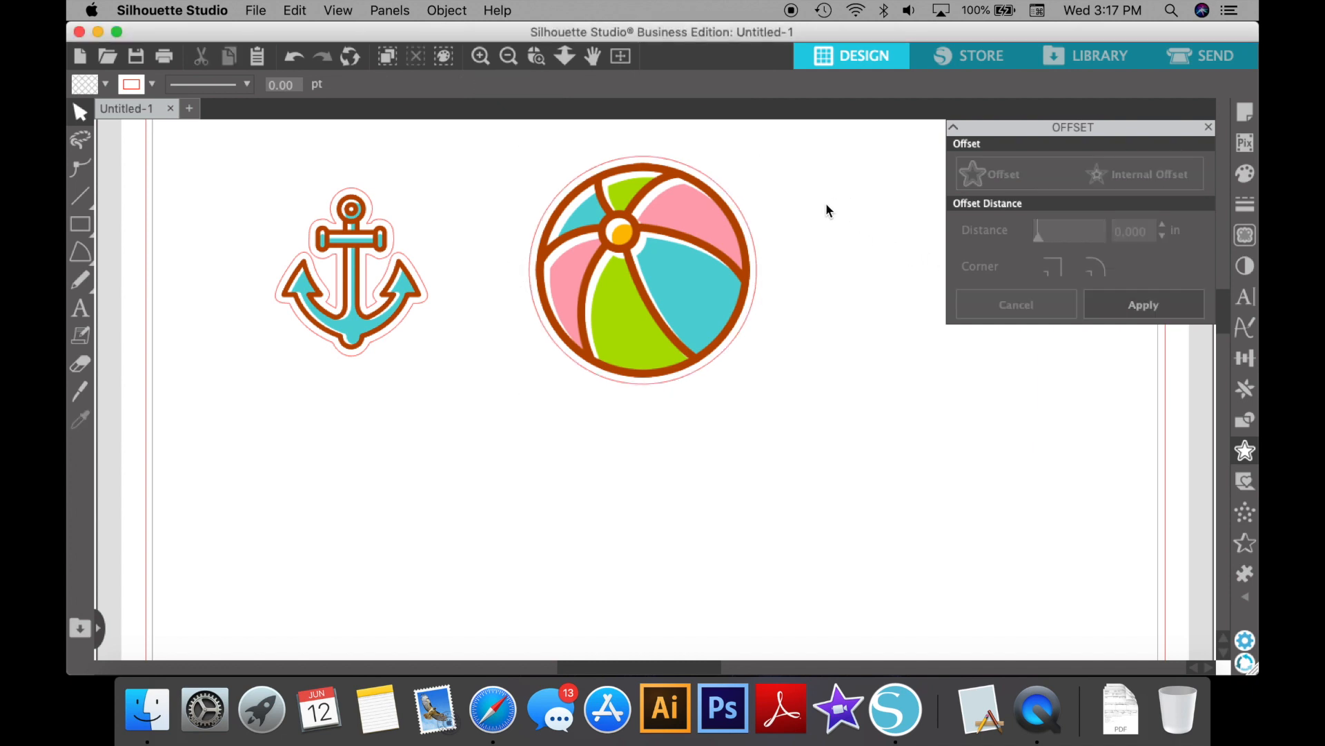
- Group the beach ball with its cutline, scale the group down, place it close beside the anchor, and deselect it
click(689, 286)
right_click(689, 285)
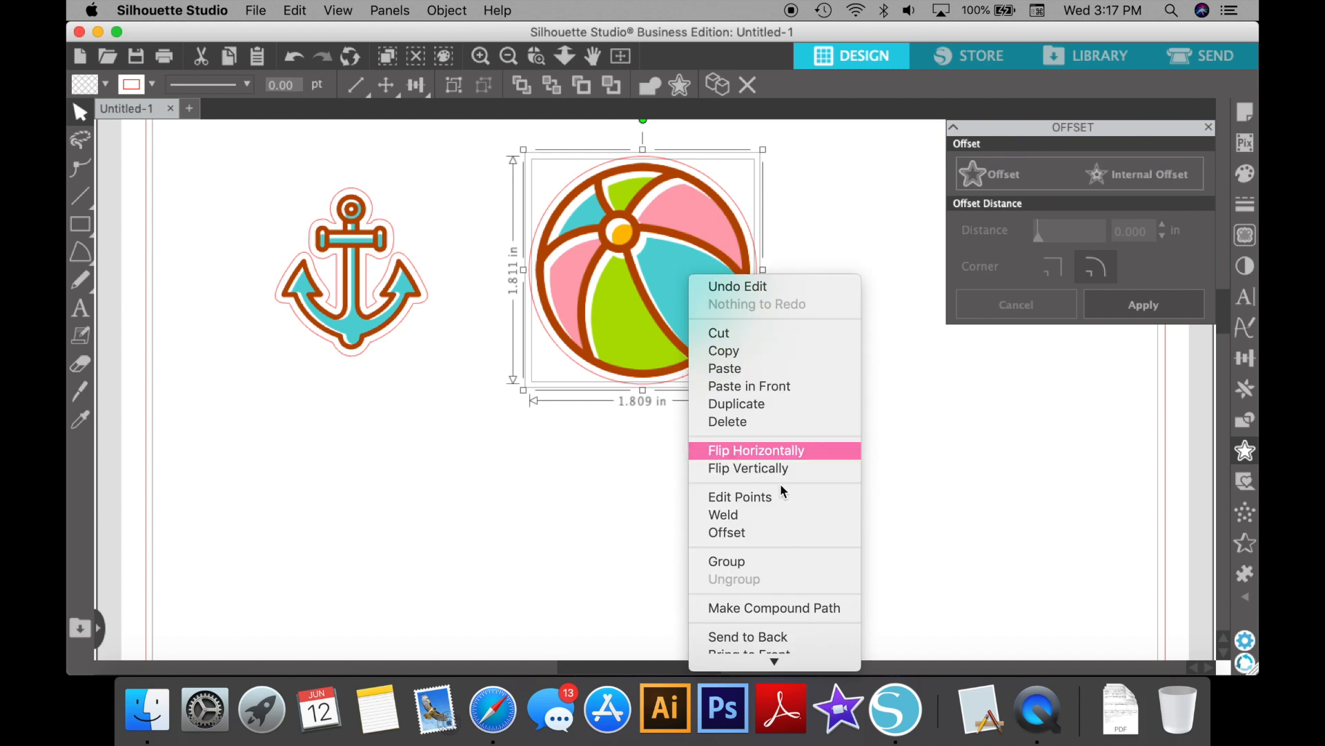
click(741, 558)
drag(764, 392, 656, 296)
drag(585, 274, 515, 328)
click(741, 279)
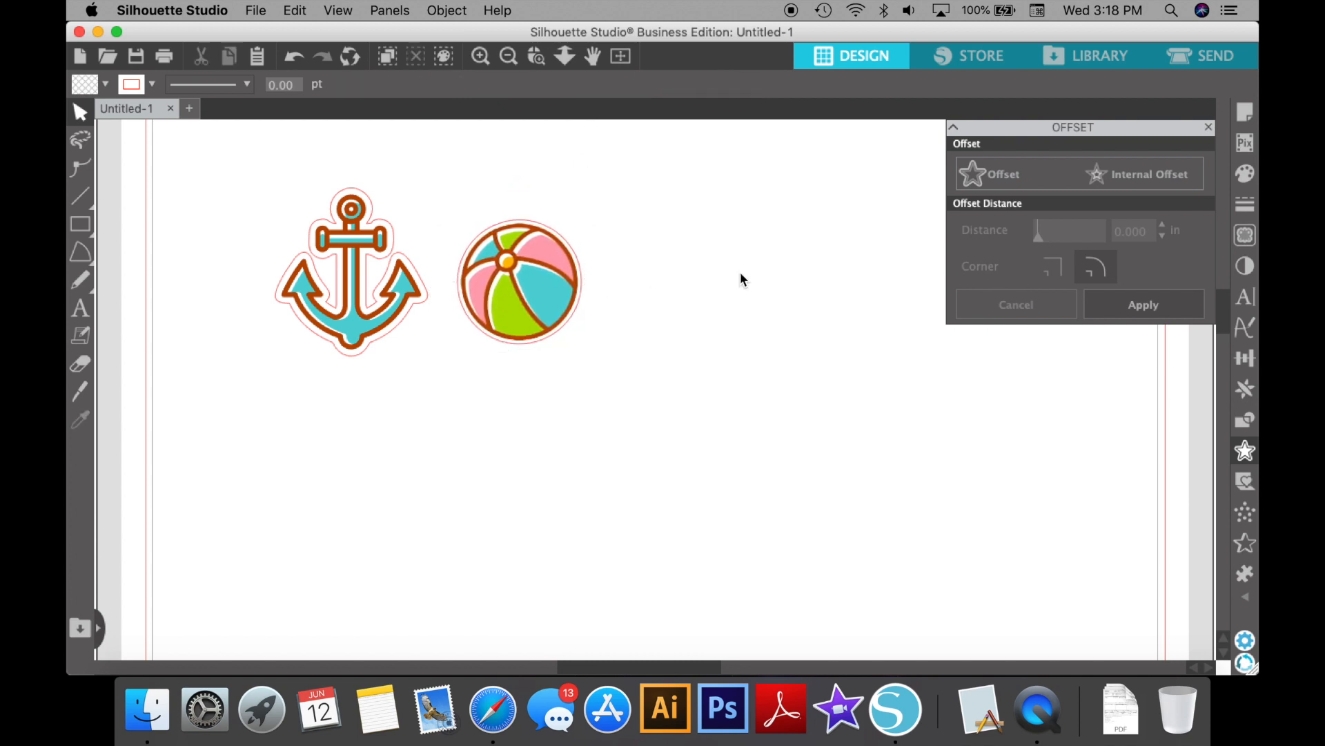
- Import ice-cream-1.svg from the svg folder of the icon pack onto the page
click(147, 711)
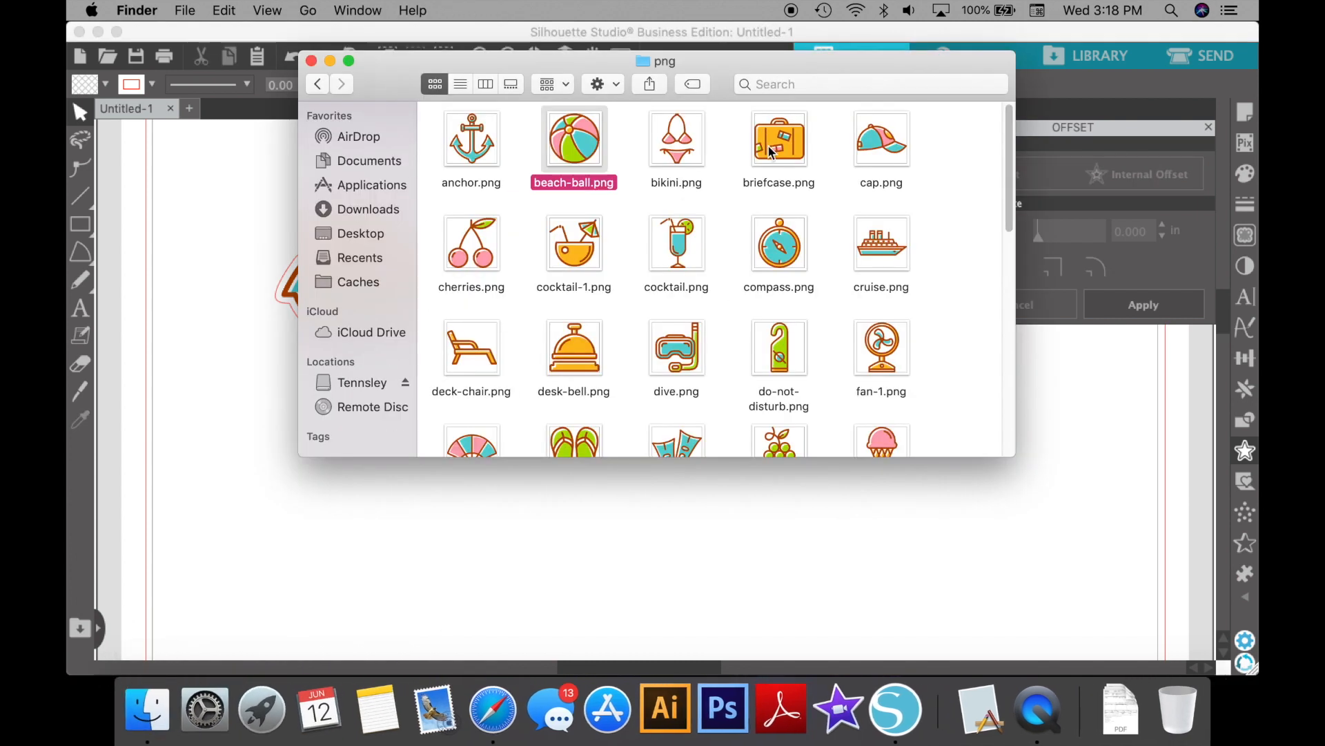
scroll(495, 276, down, 2)
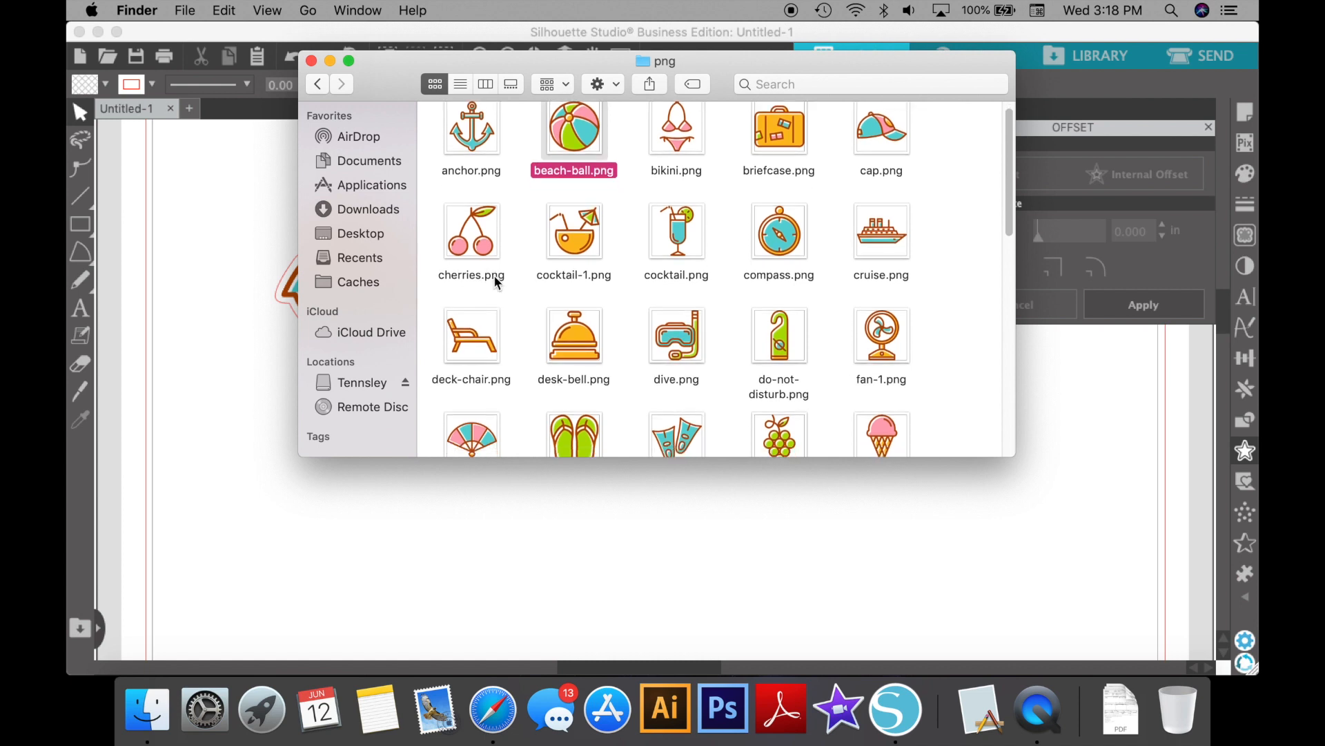
click(317, 84)
double_click(884, 146)
scroll(850, 313, down, 5)
drag(875, 325, 759, 607)
- Move the ice cream cone up the page, shrink it, and place it to the right of the beach ball
click(924, 503)
drag(923, 504, 858, 326)
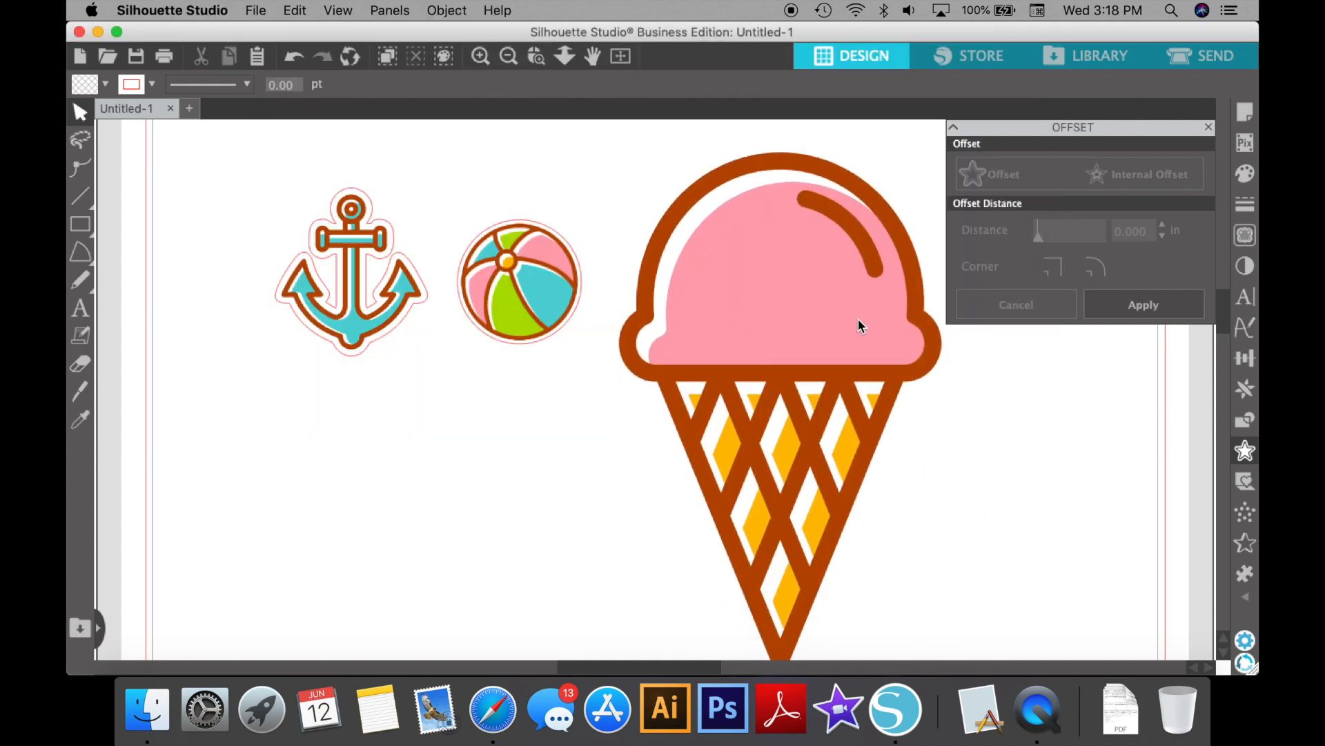
drag(610, 157, 747, 414)
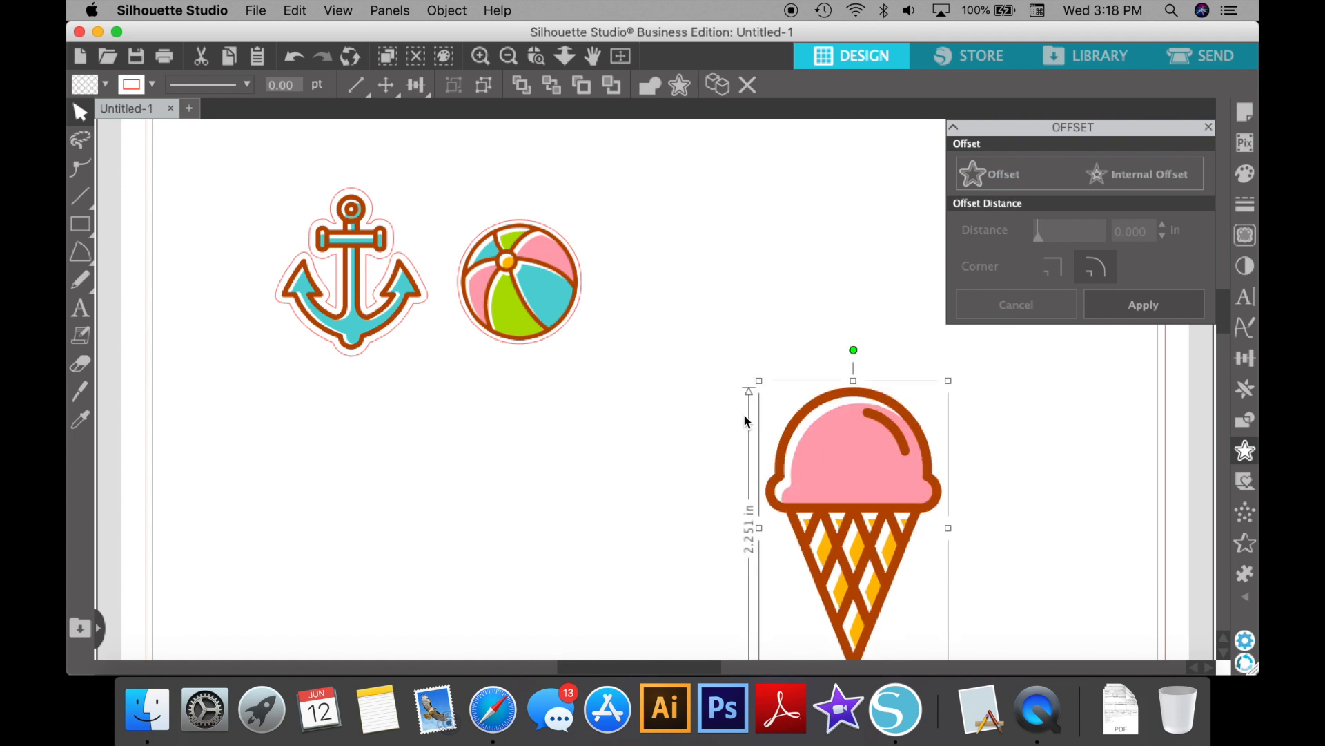
drag(835, 474, 725, 245)
- Apply an Offset of 0.05 in with rounded corners around the ice cream cone
click(994, 176)
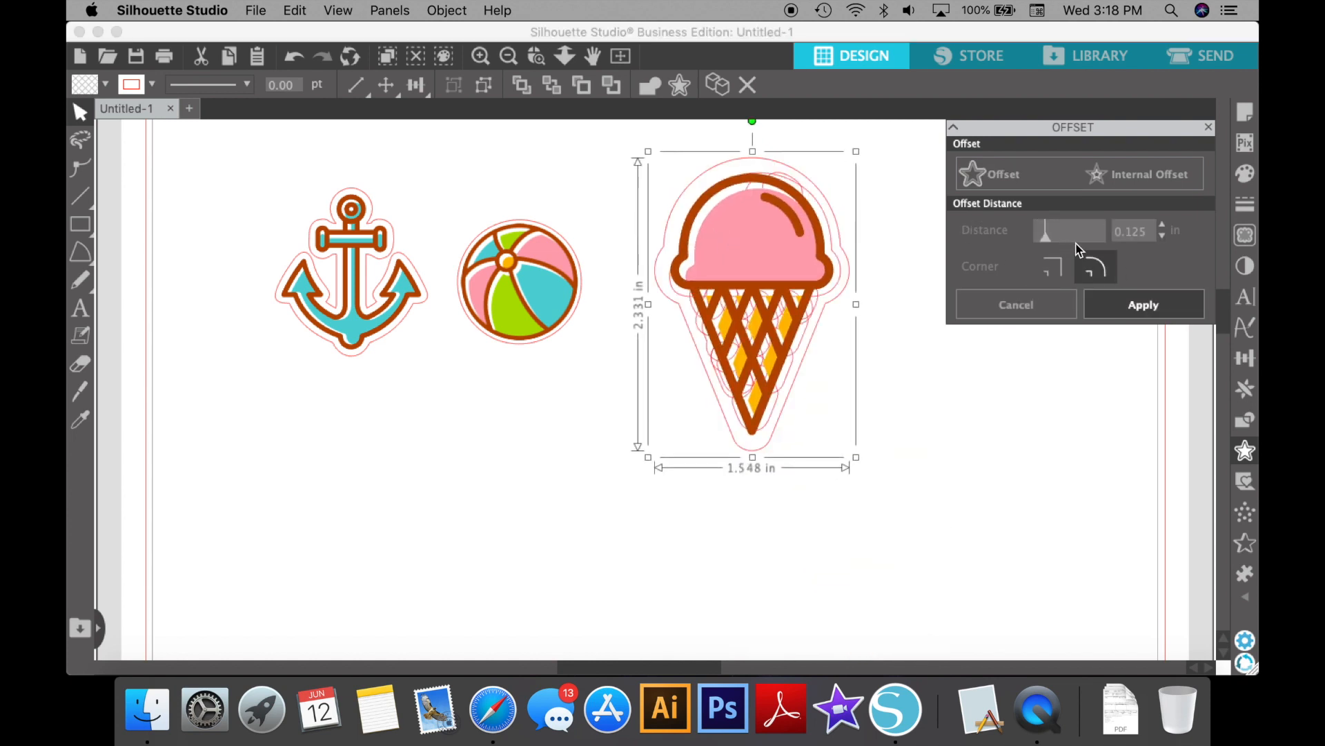
double_click(1126, 231)
text(0.0)
key(super+a)
text(.05)
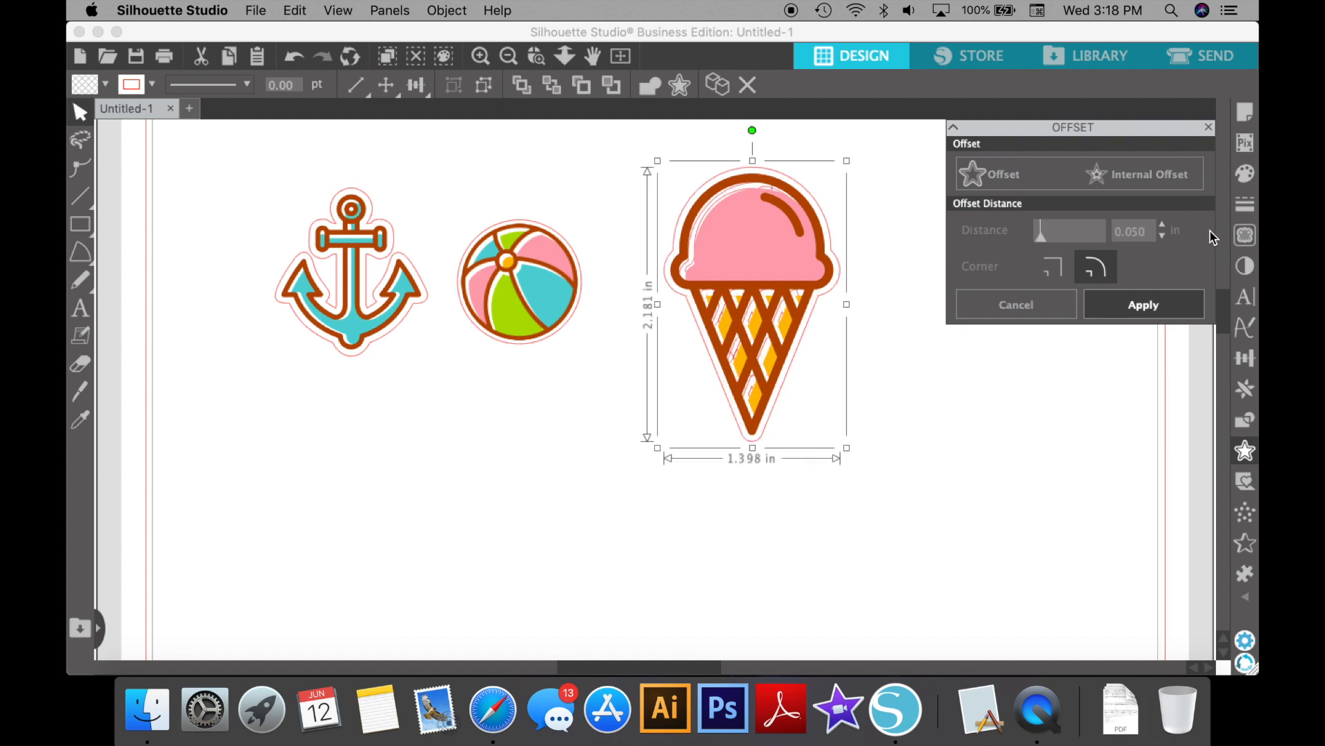
click(1146, 309)
- Scale the ice cream cone down together with its cutline, place it close beside the beach ball, and deselect it
drag(1022, 486, 722, 207)
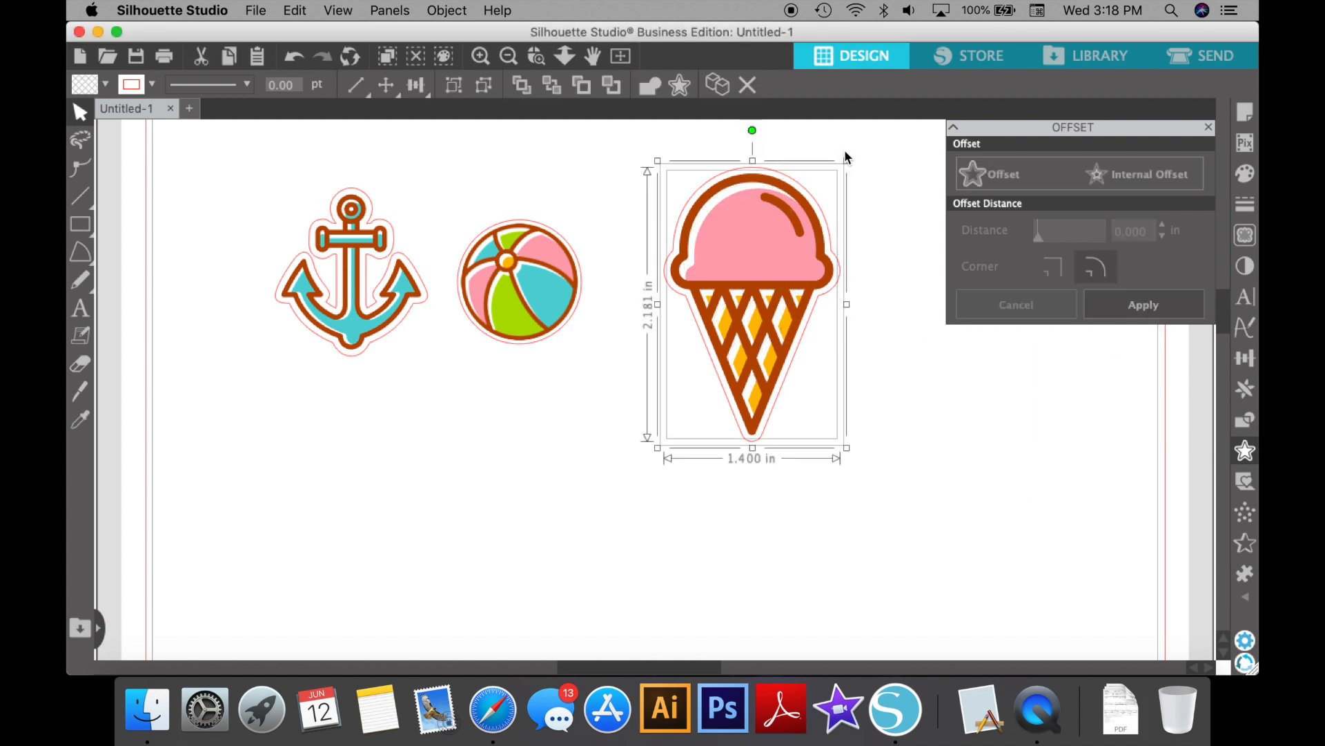
drag(847, 160, 775, 269)
drag(730, 335, 684, 270)
click(783, 313)
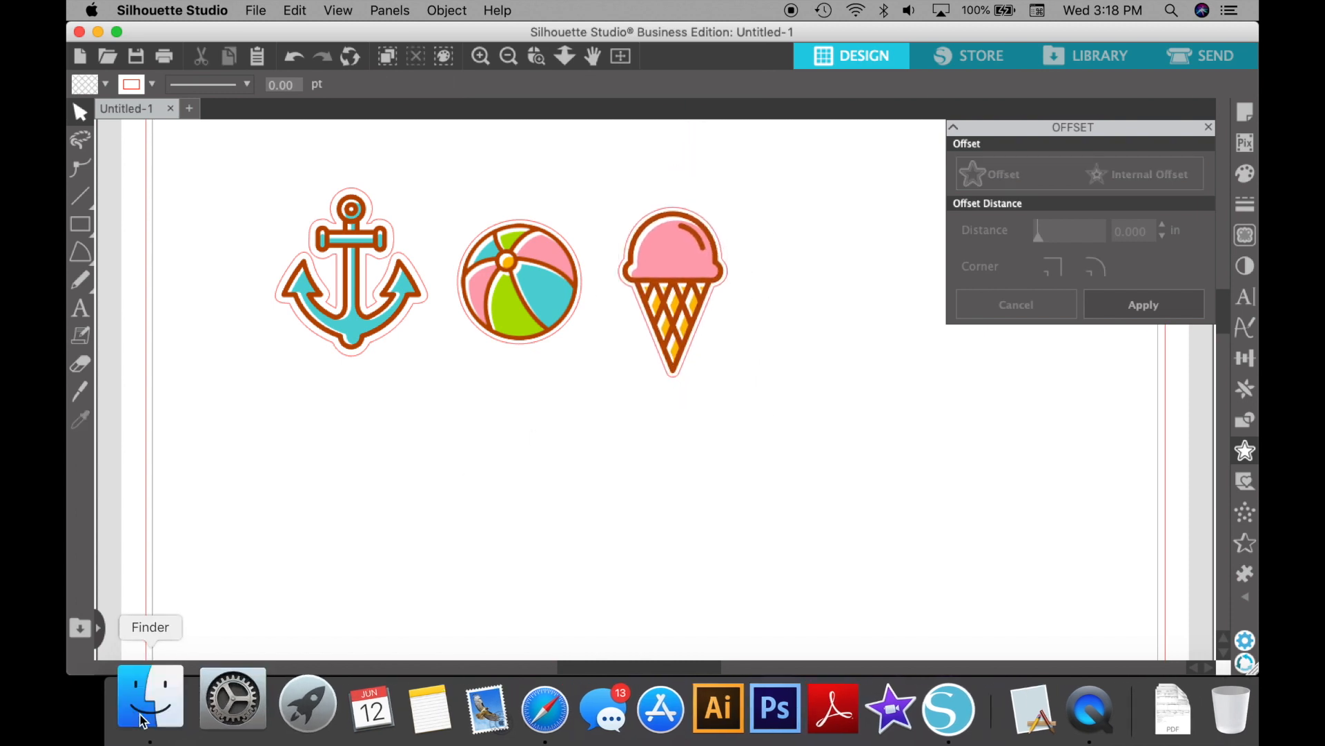
- Import lighthouse.svg from the svg folder, shrink it to about 0.61 × 1.48 in, and place it to the right of the ice cream
click(147, 709)
scroll(804, 316, down, 3)
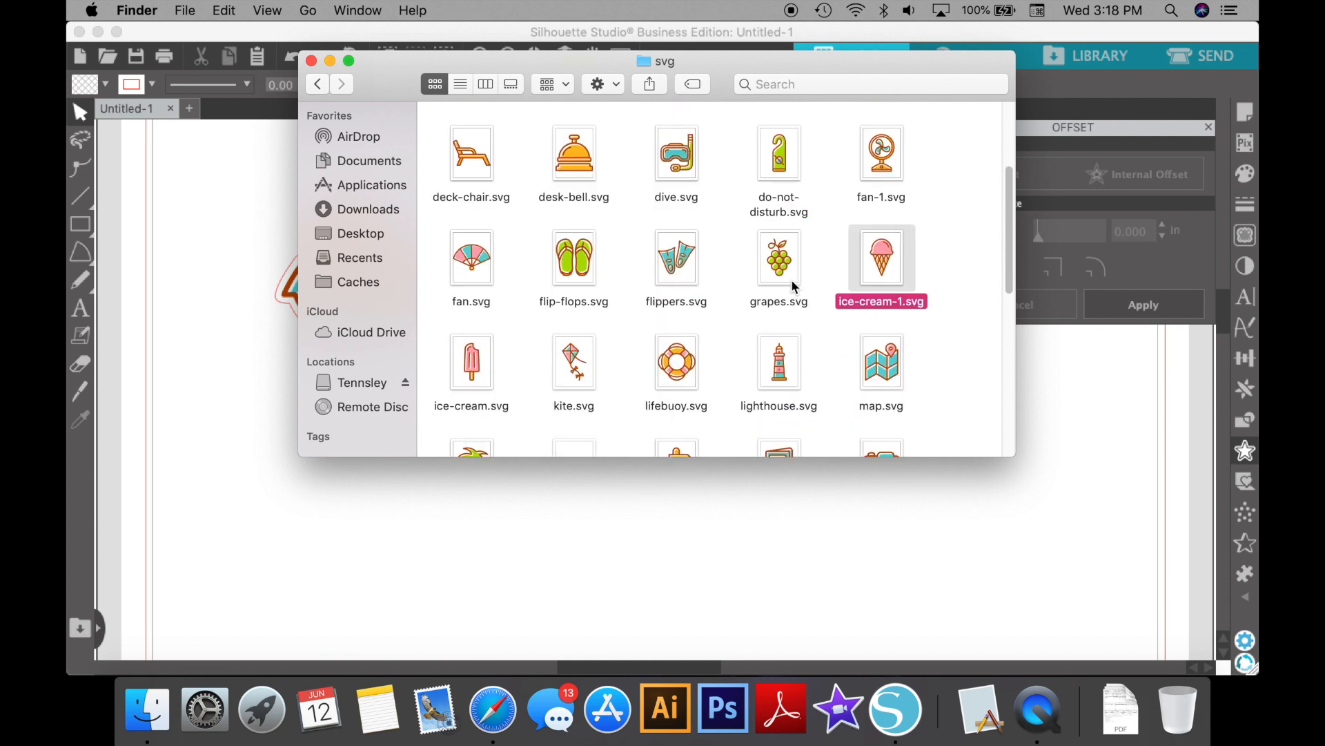
drag(783, 367, 742, 575)
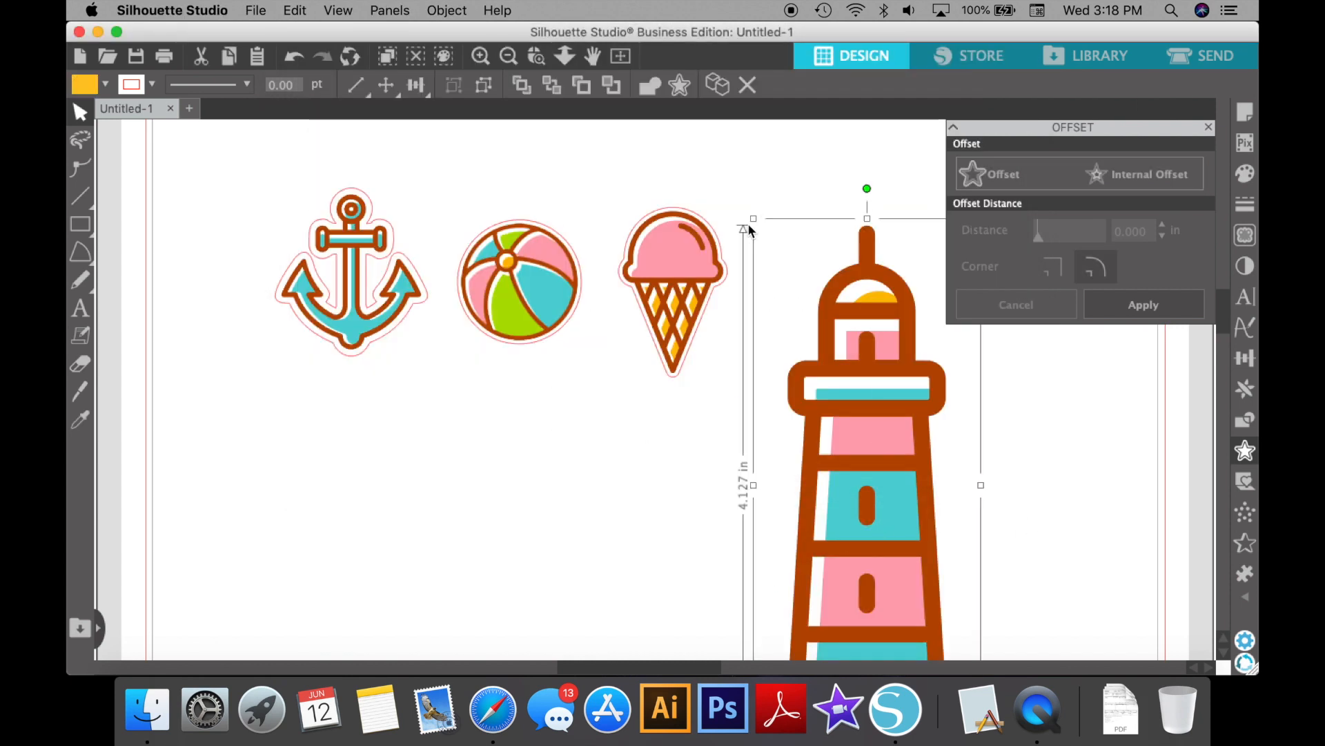
drag(753, 218, 894, 552)
drag(946, 597, 836, 233)
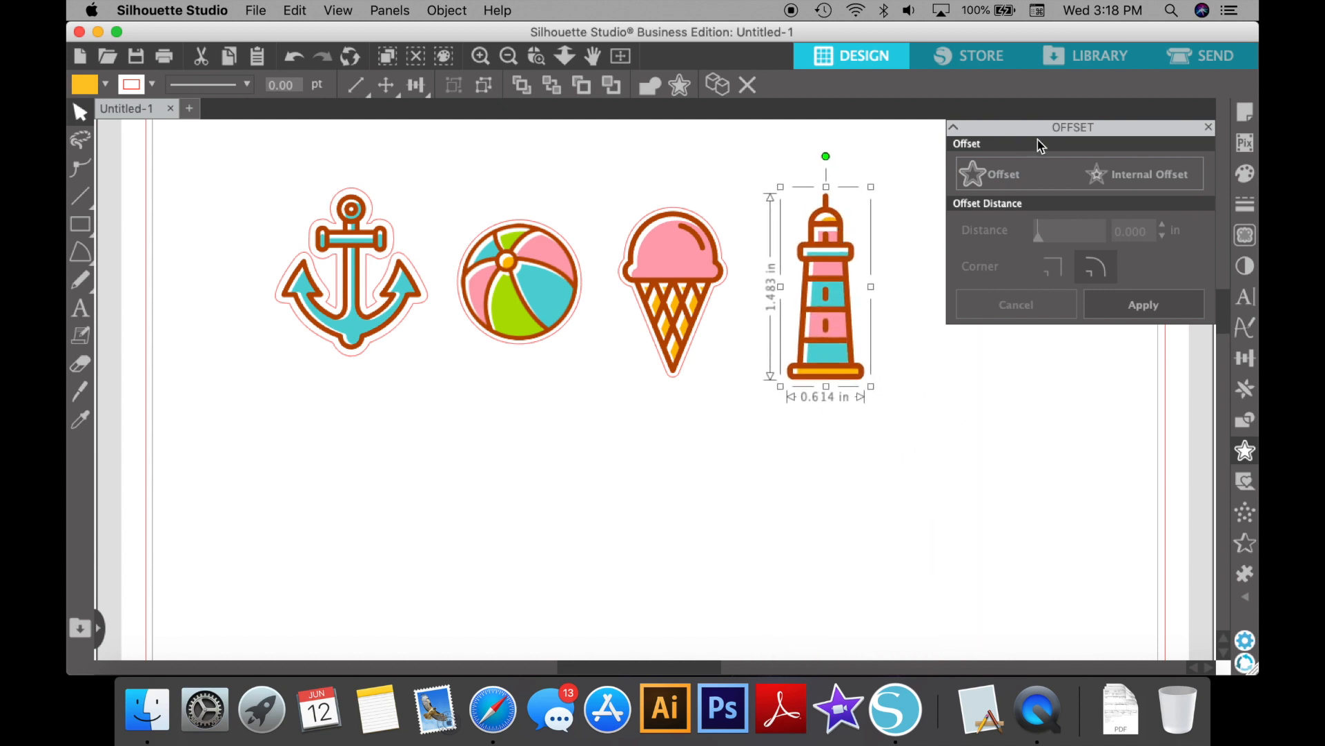
- Apply an Offset of 0.05 in with rounded corners around the lighthouse
click(1039, 166)
double_click(1123, 230)
text(0.05)
key(Return)
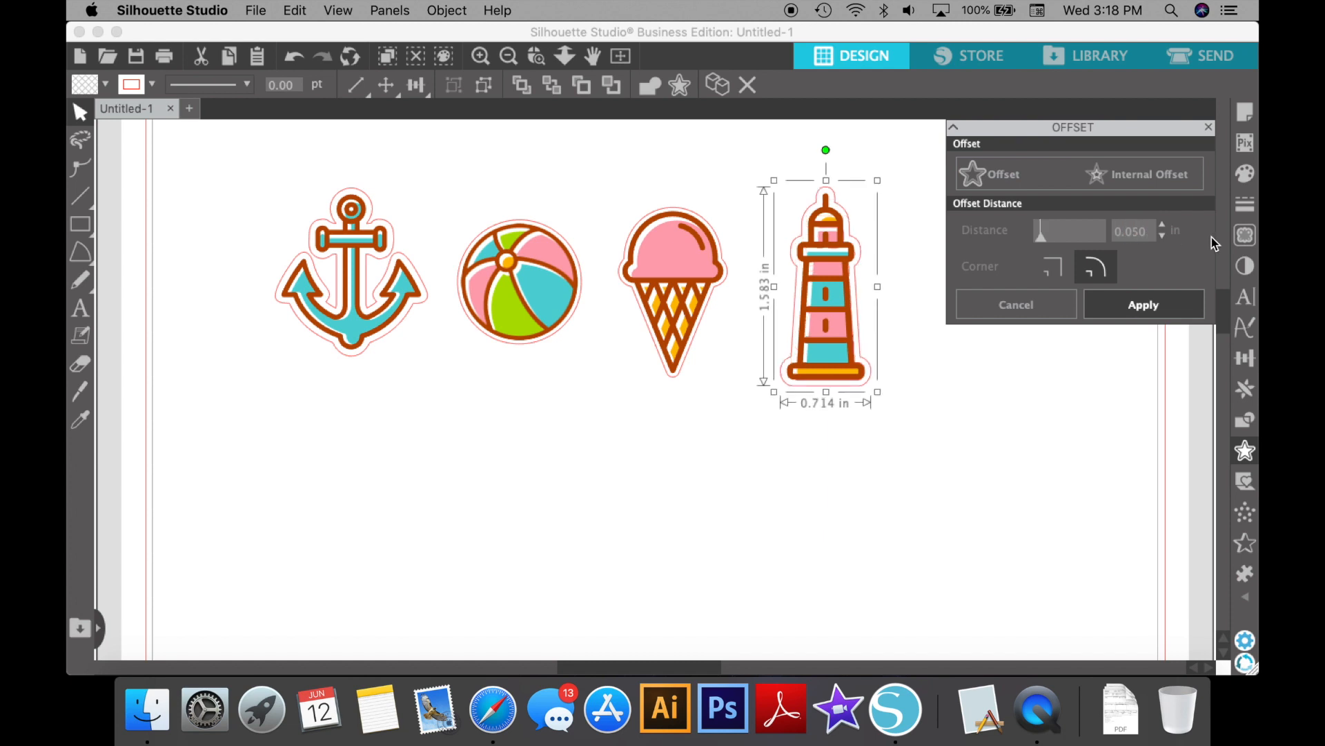
click(1141, 305)
drag(827, 308, 856, 379)
click(805, 332)
key(super+z)
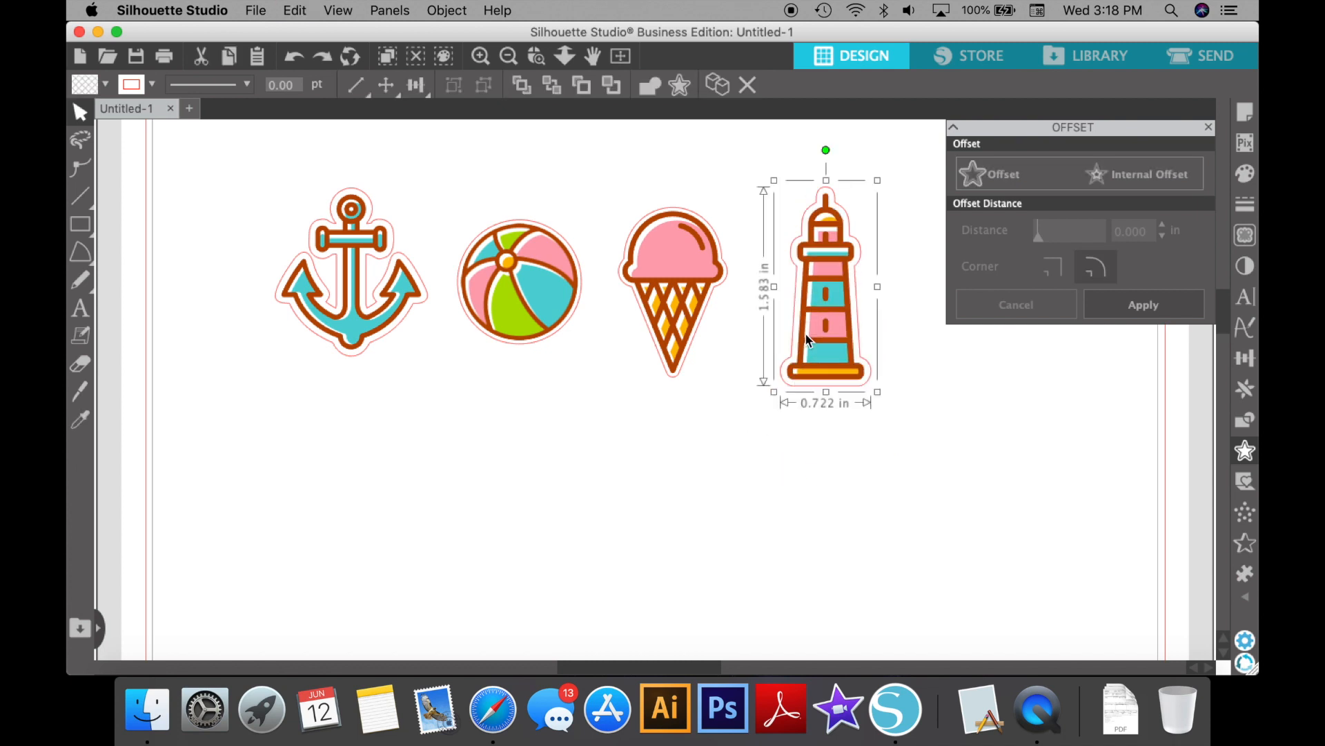
- Group the lighthouse with its cutline and move the group closer to the ice cream cone
drag(892, 163, 814, 440)
key(super+g)
click(682, 430)
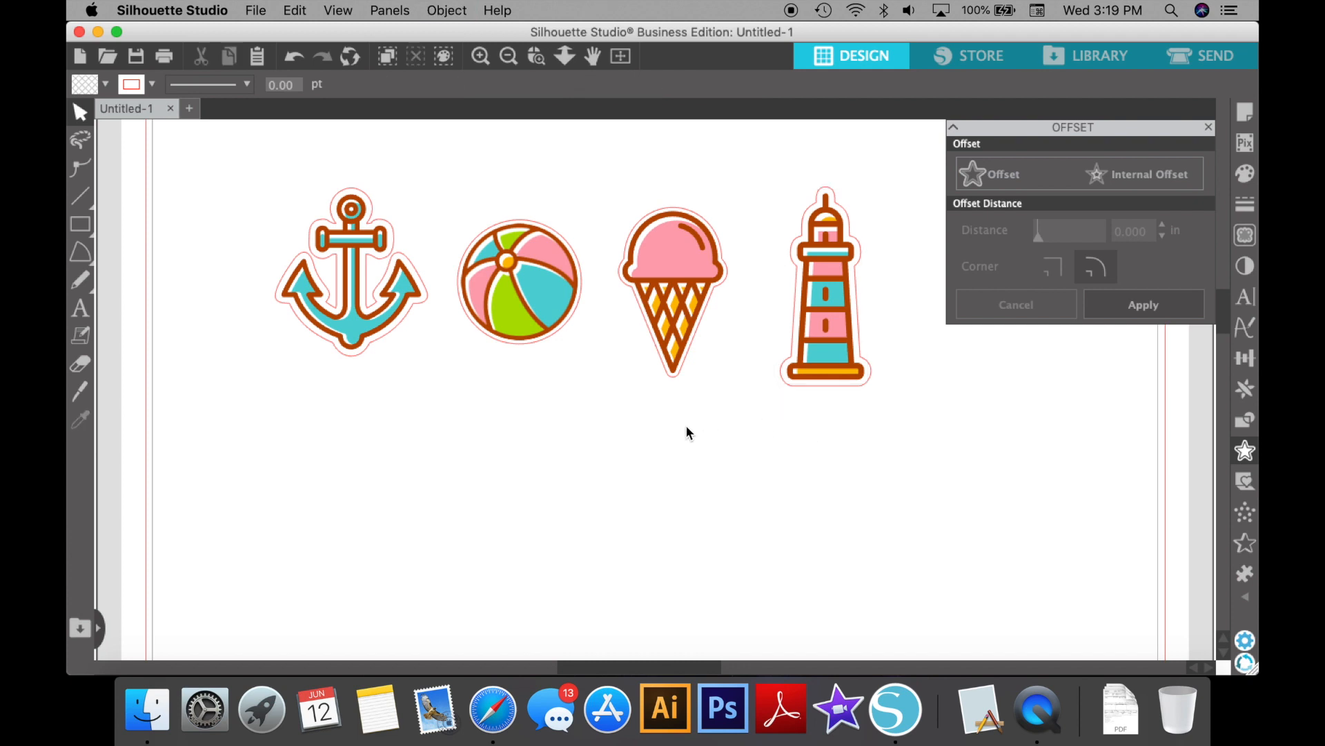
drag(835, 315, 817, 309)
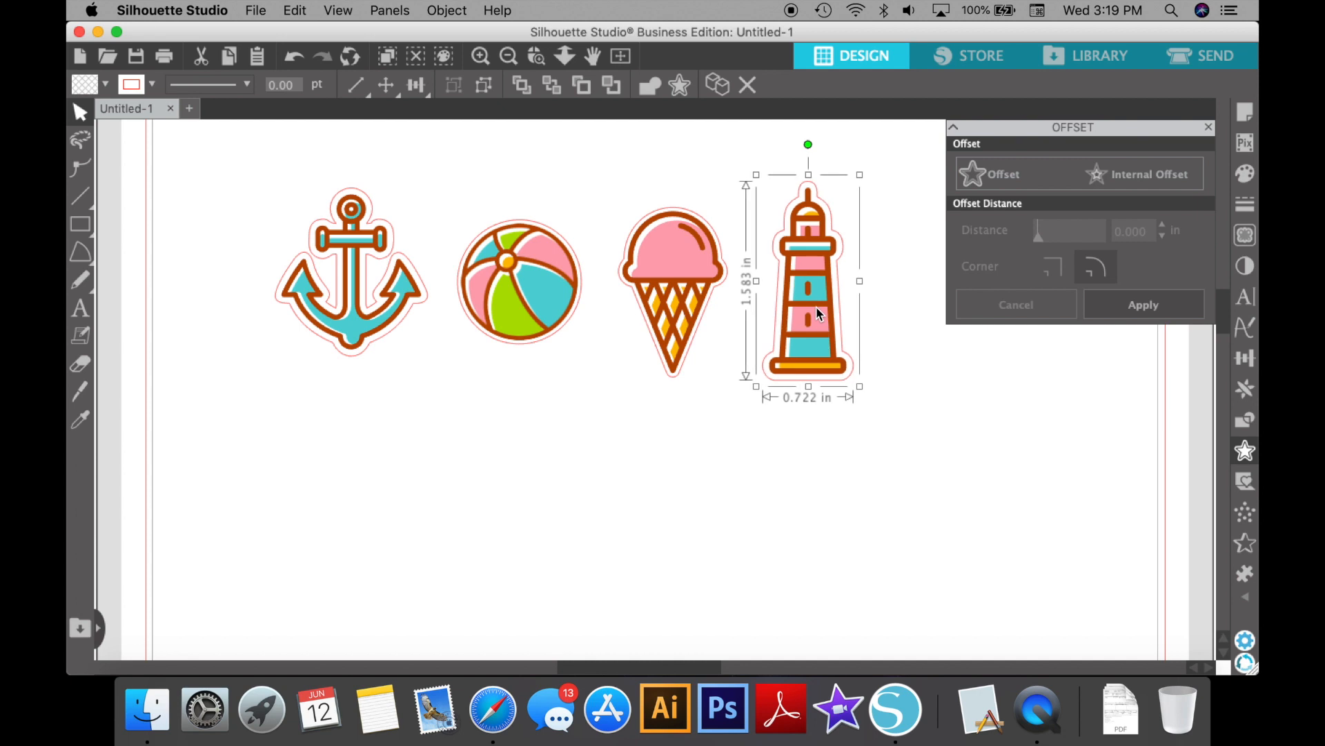
- Set the cut job to be organised by line colour in the Send view, and return to the design workspace with the lighthouse deselected
click(1217, 62)
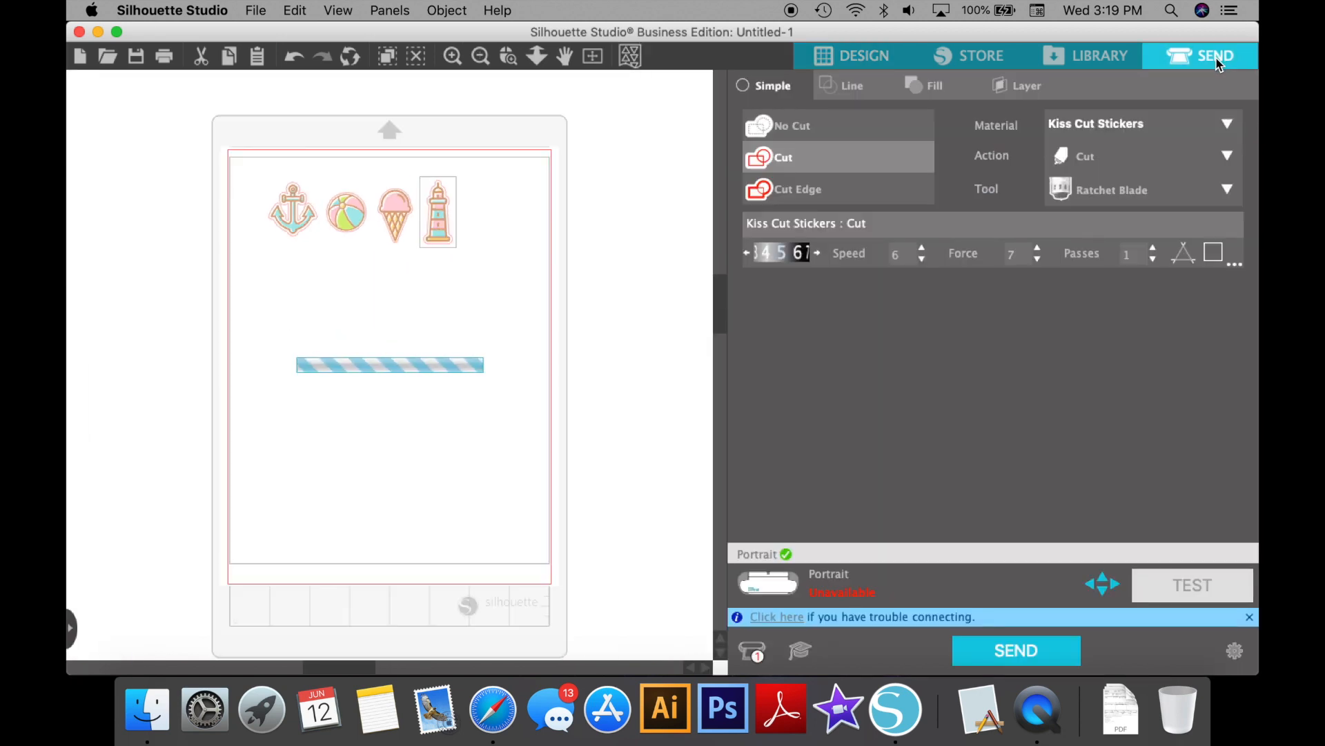
click(838, 90)
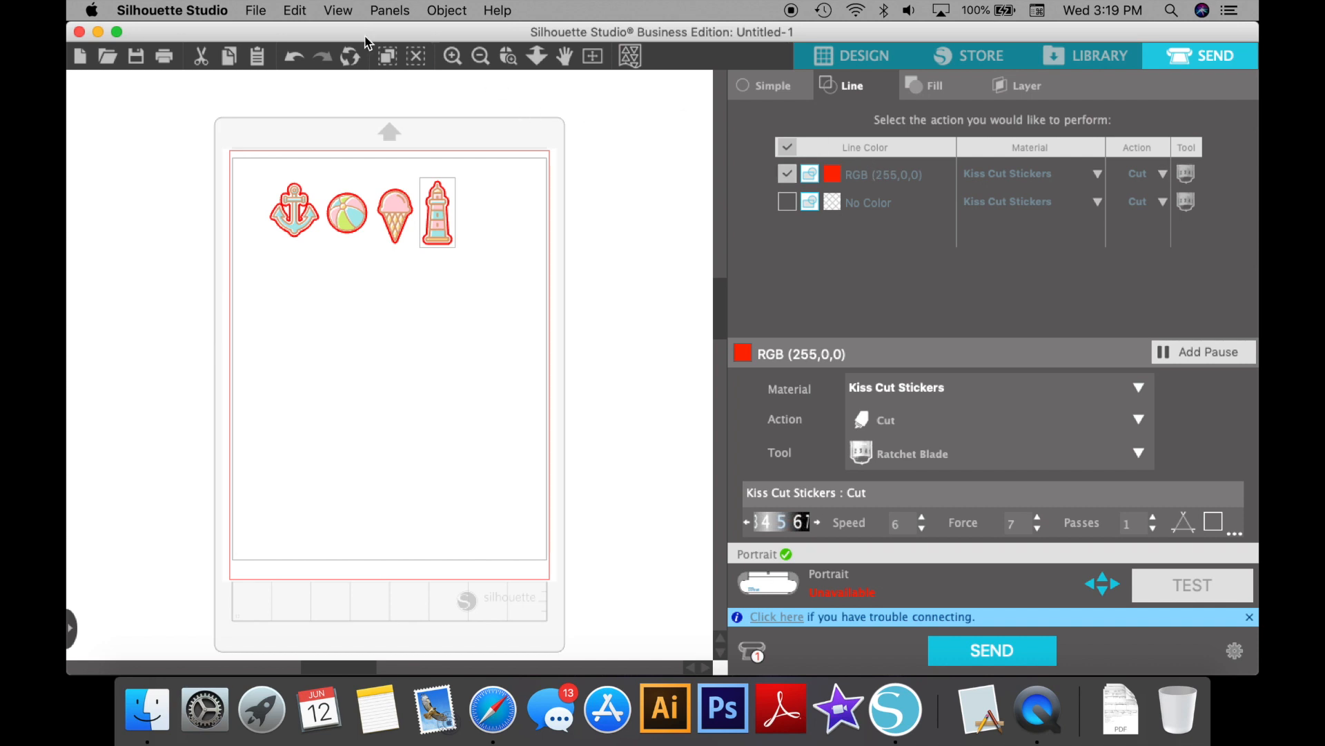
click(841, 52)
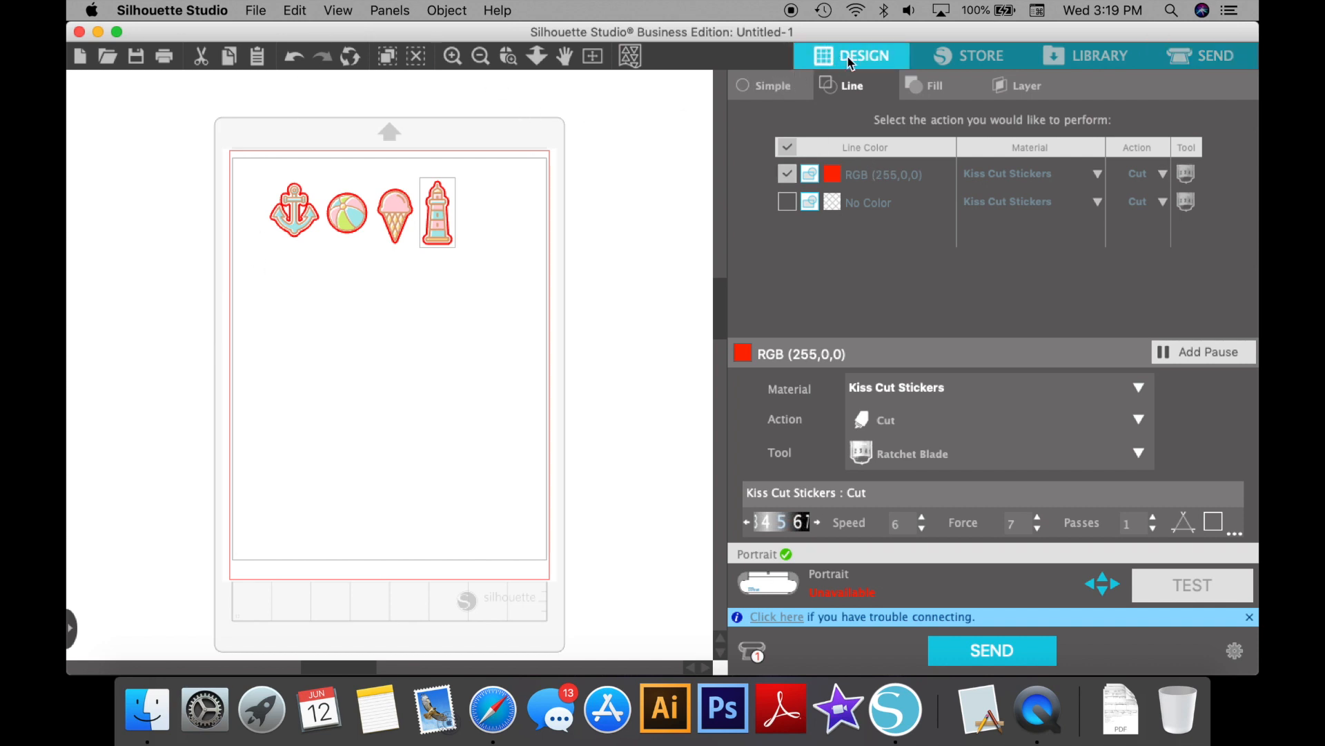
click(776, 281)
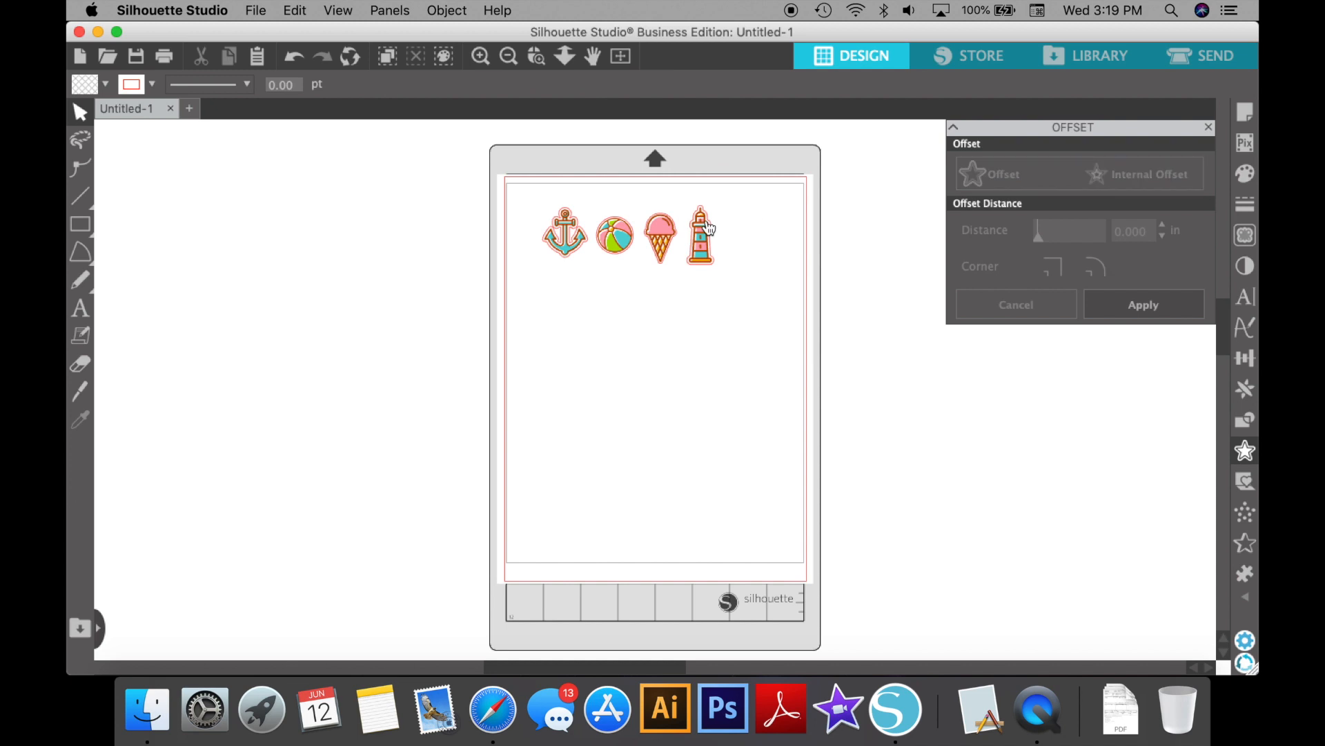